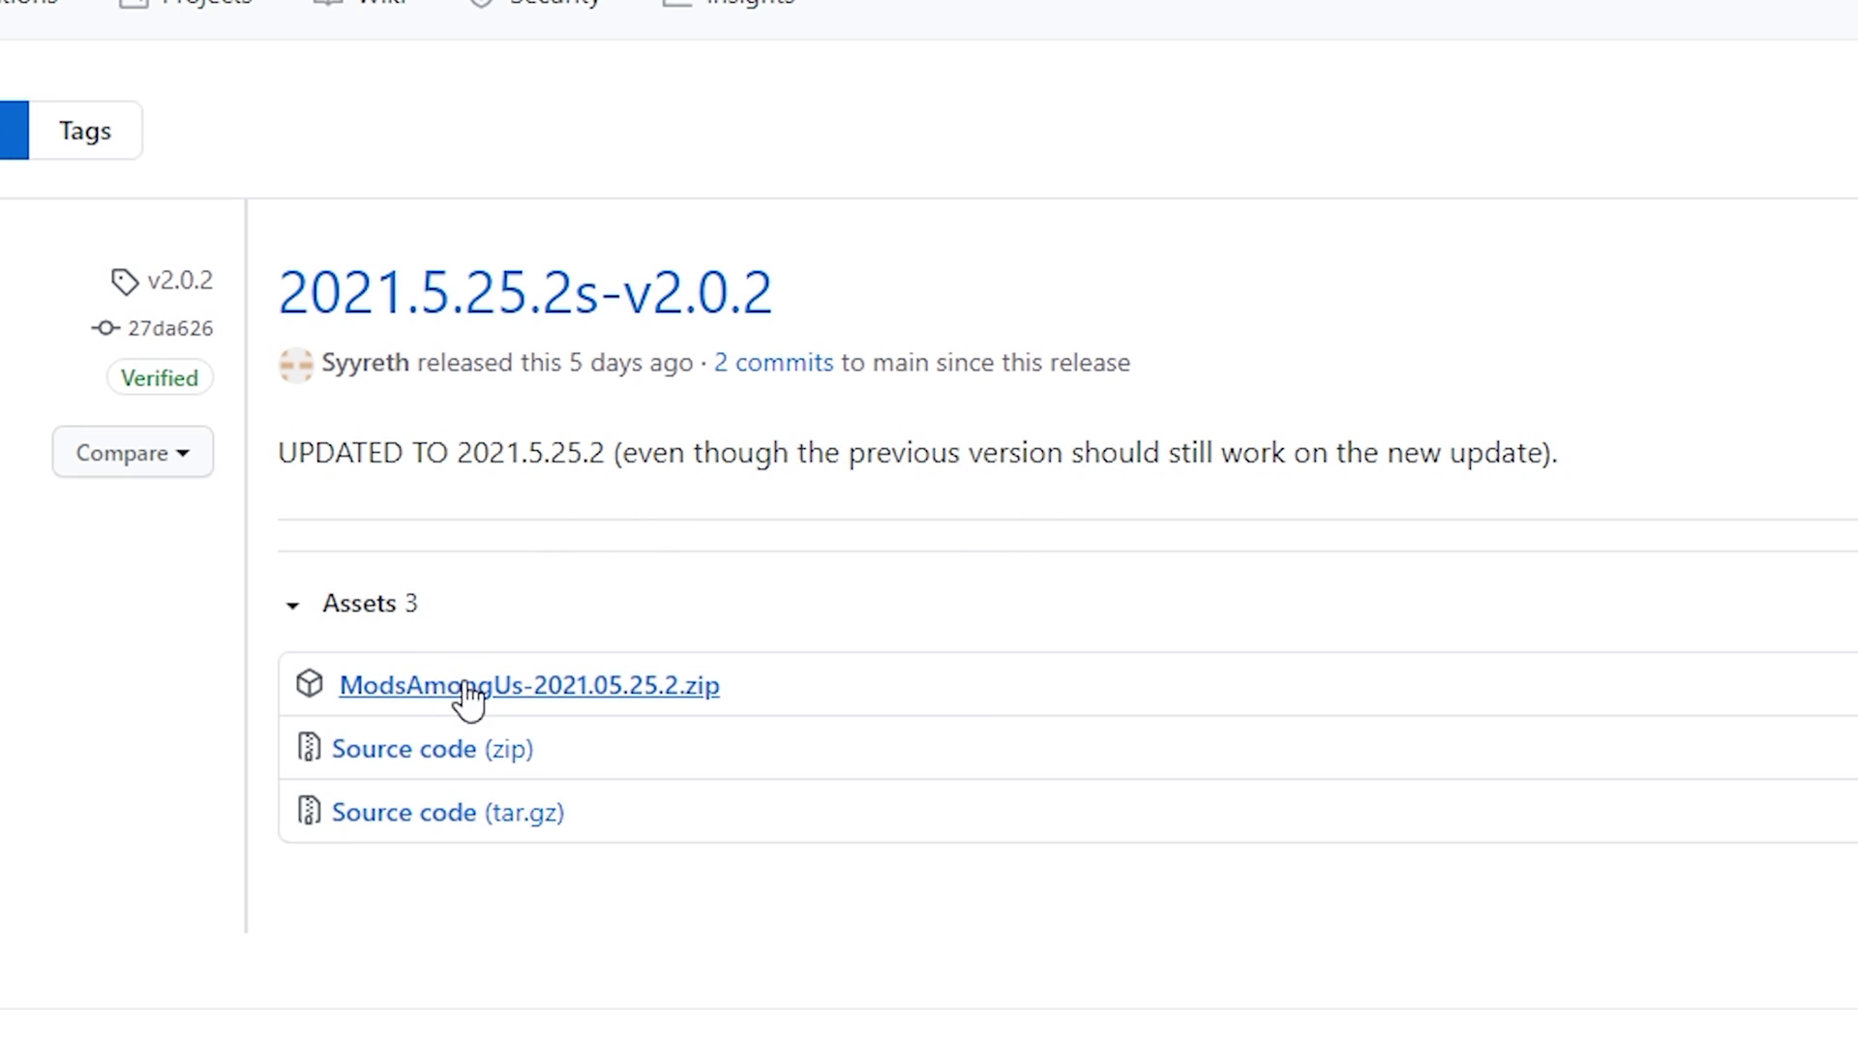
Step: Download the ModsAmongUs-2021.05.25.2.zip release asset and choose Keep on the flagged download
left_click(548, 702)
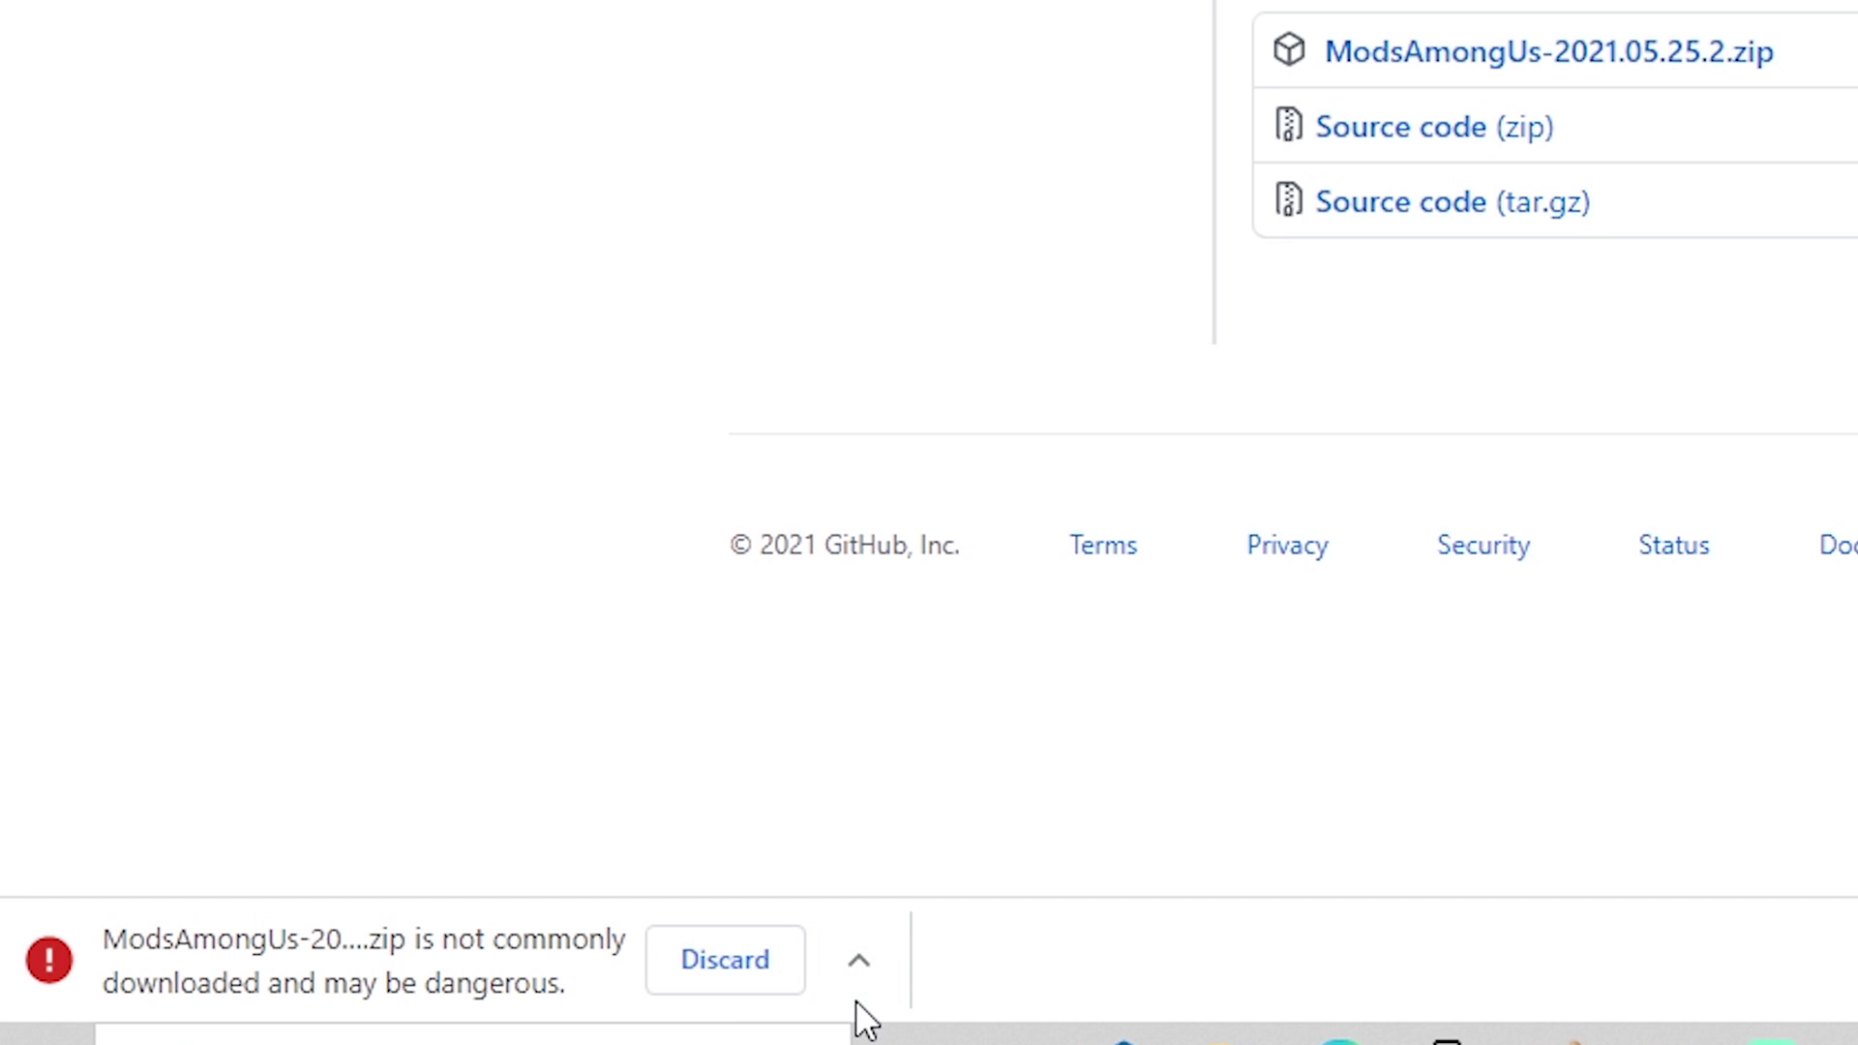
left_click(859, 962)
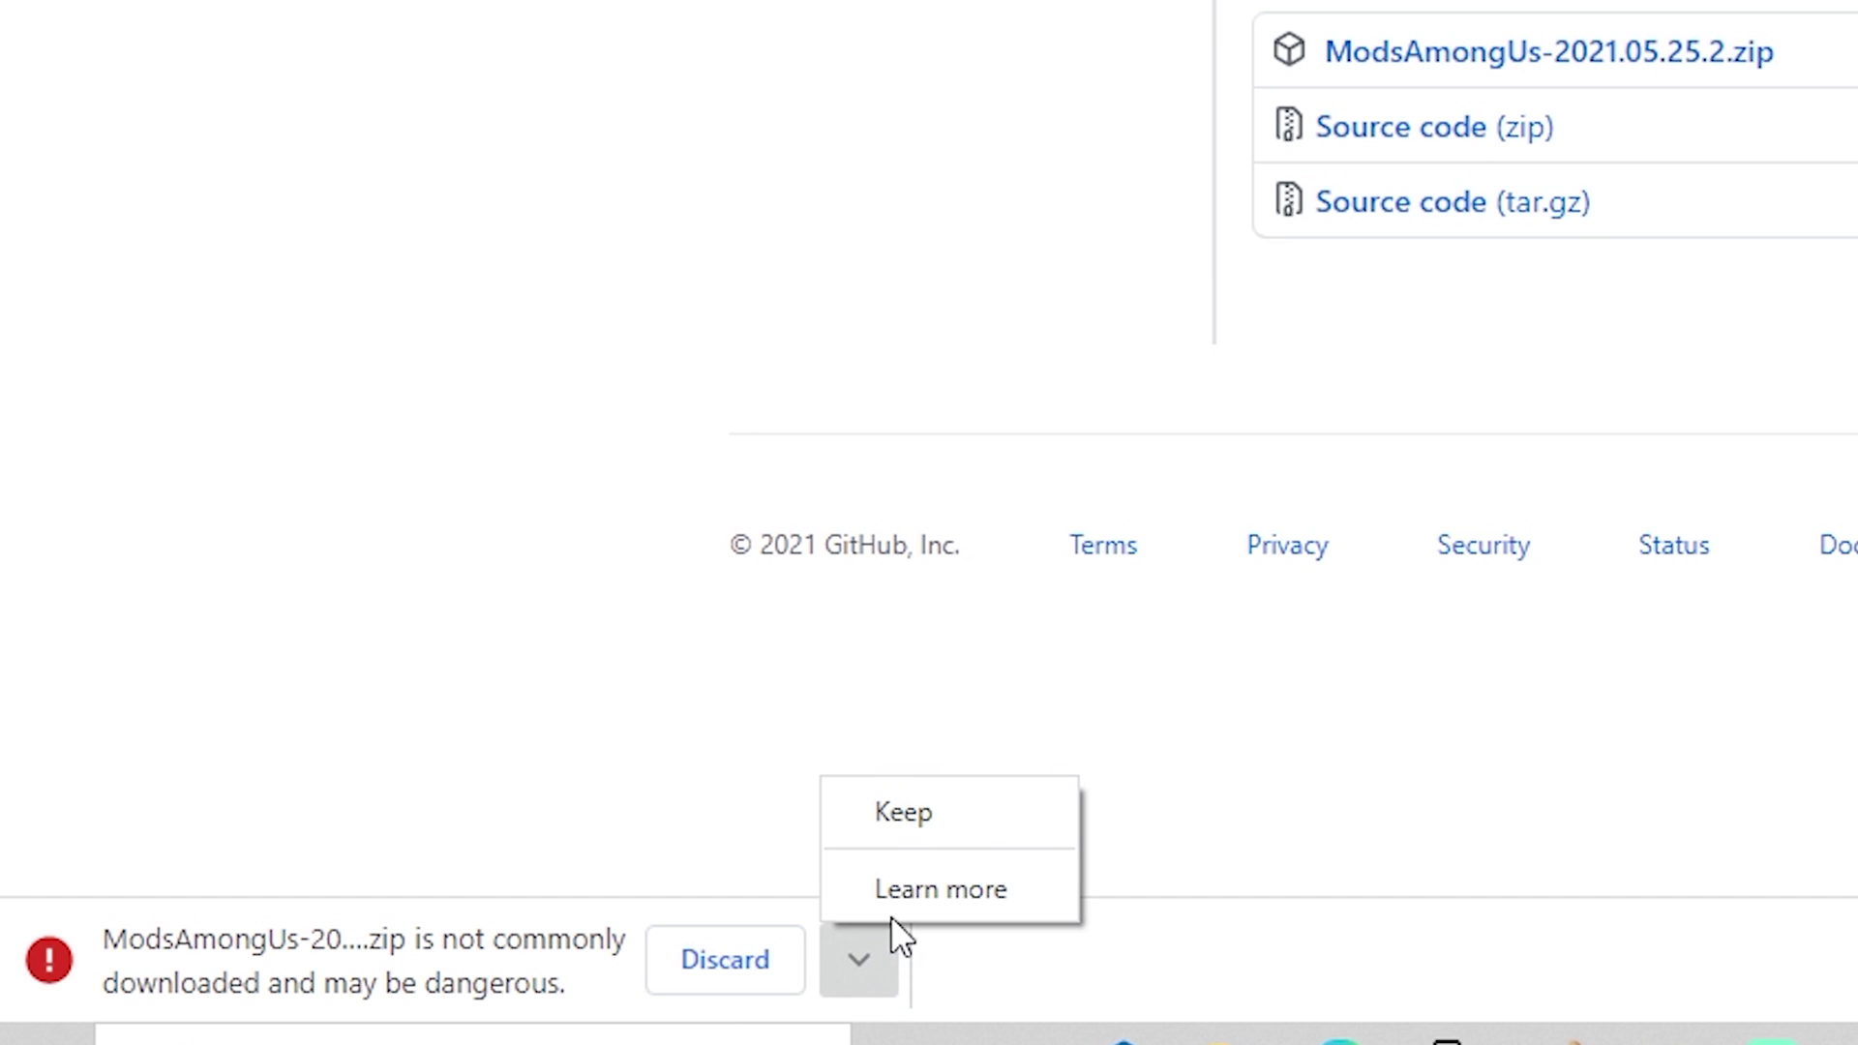
left_click(914, 810)
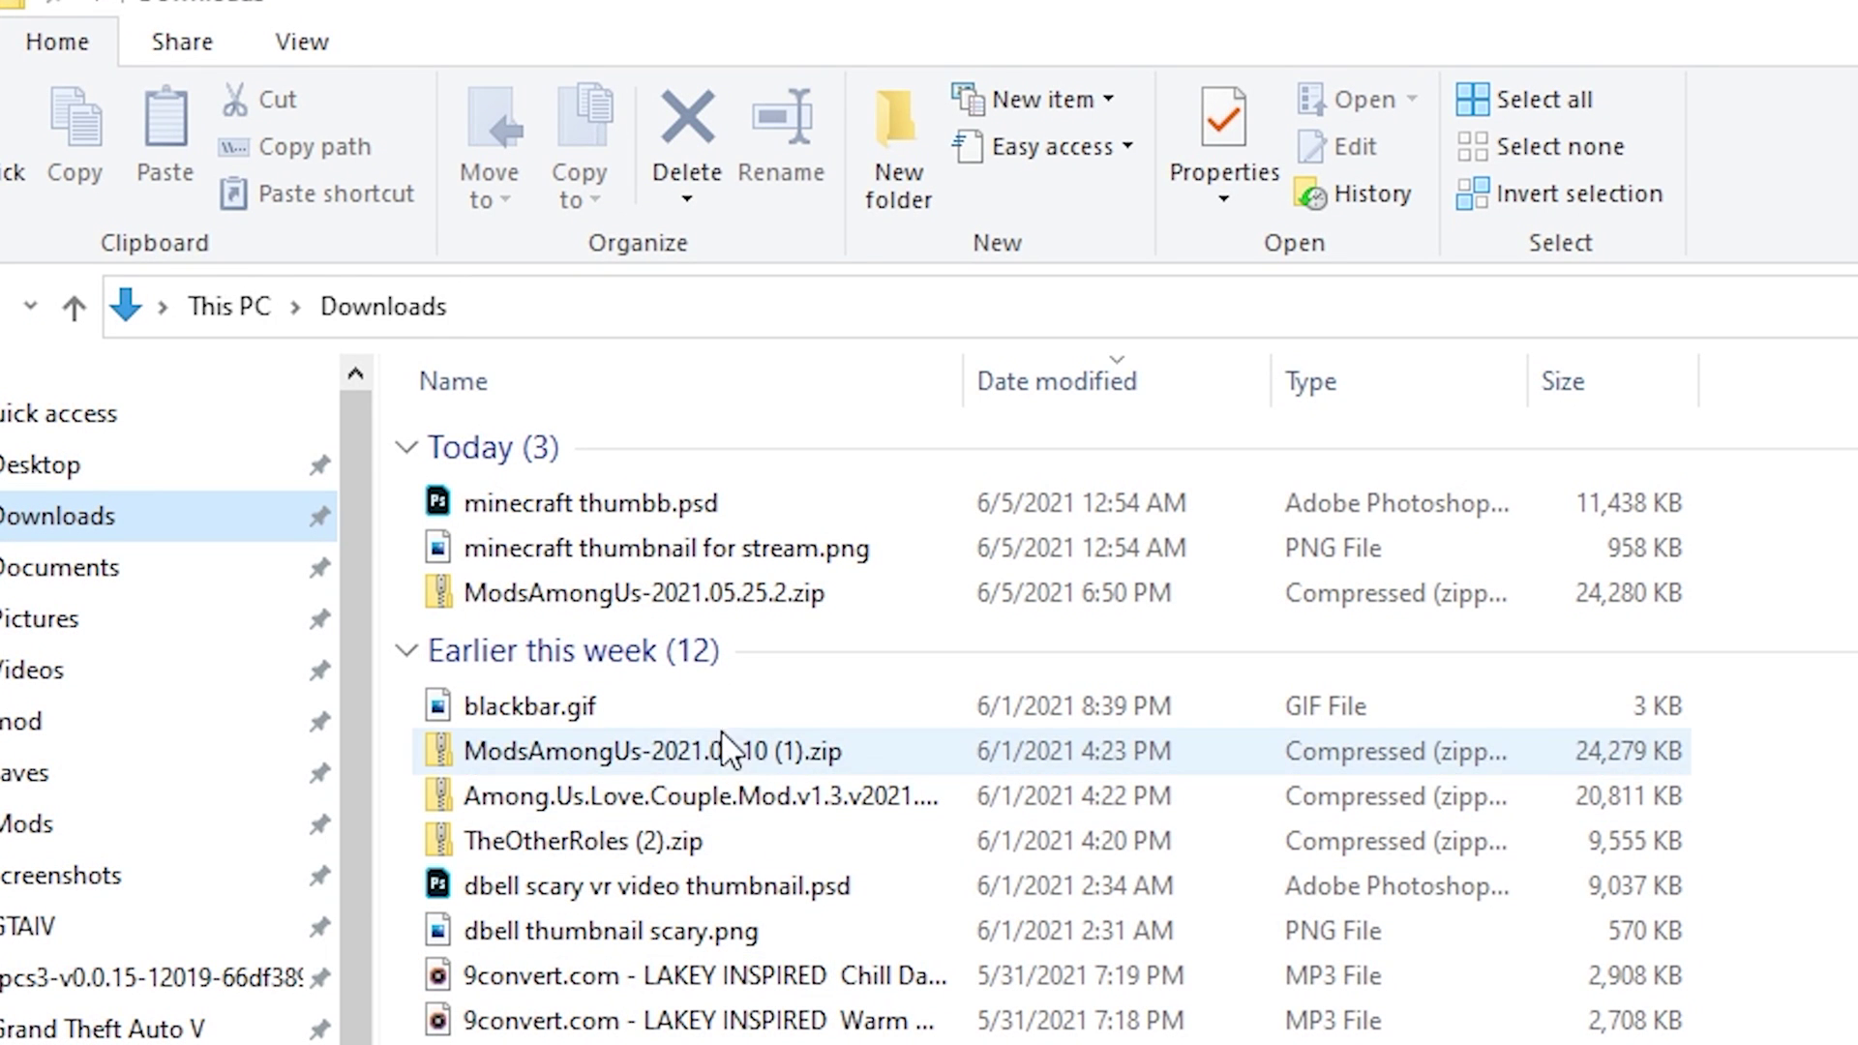
Step: Extract ModsAmongUs-2021.05.25.2.zip with 7-Zip into its own folder, then open its inner mod-files folder
left_click(637, 594)
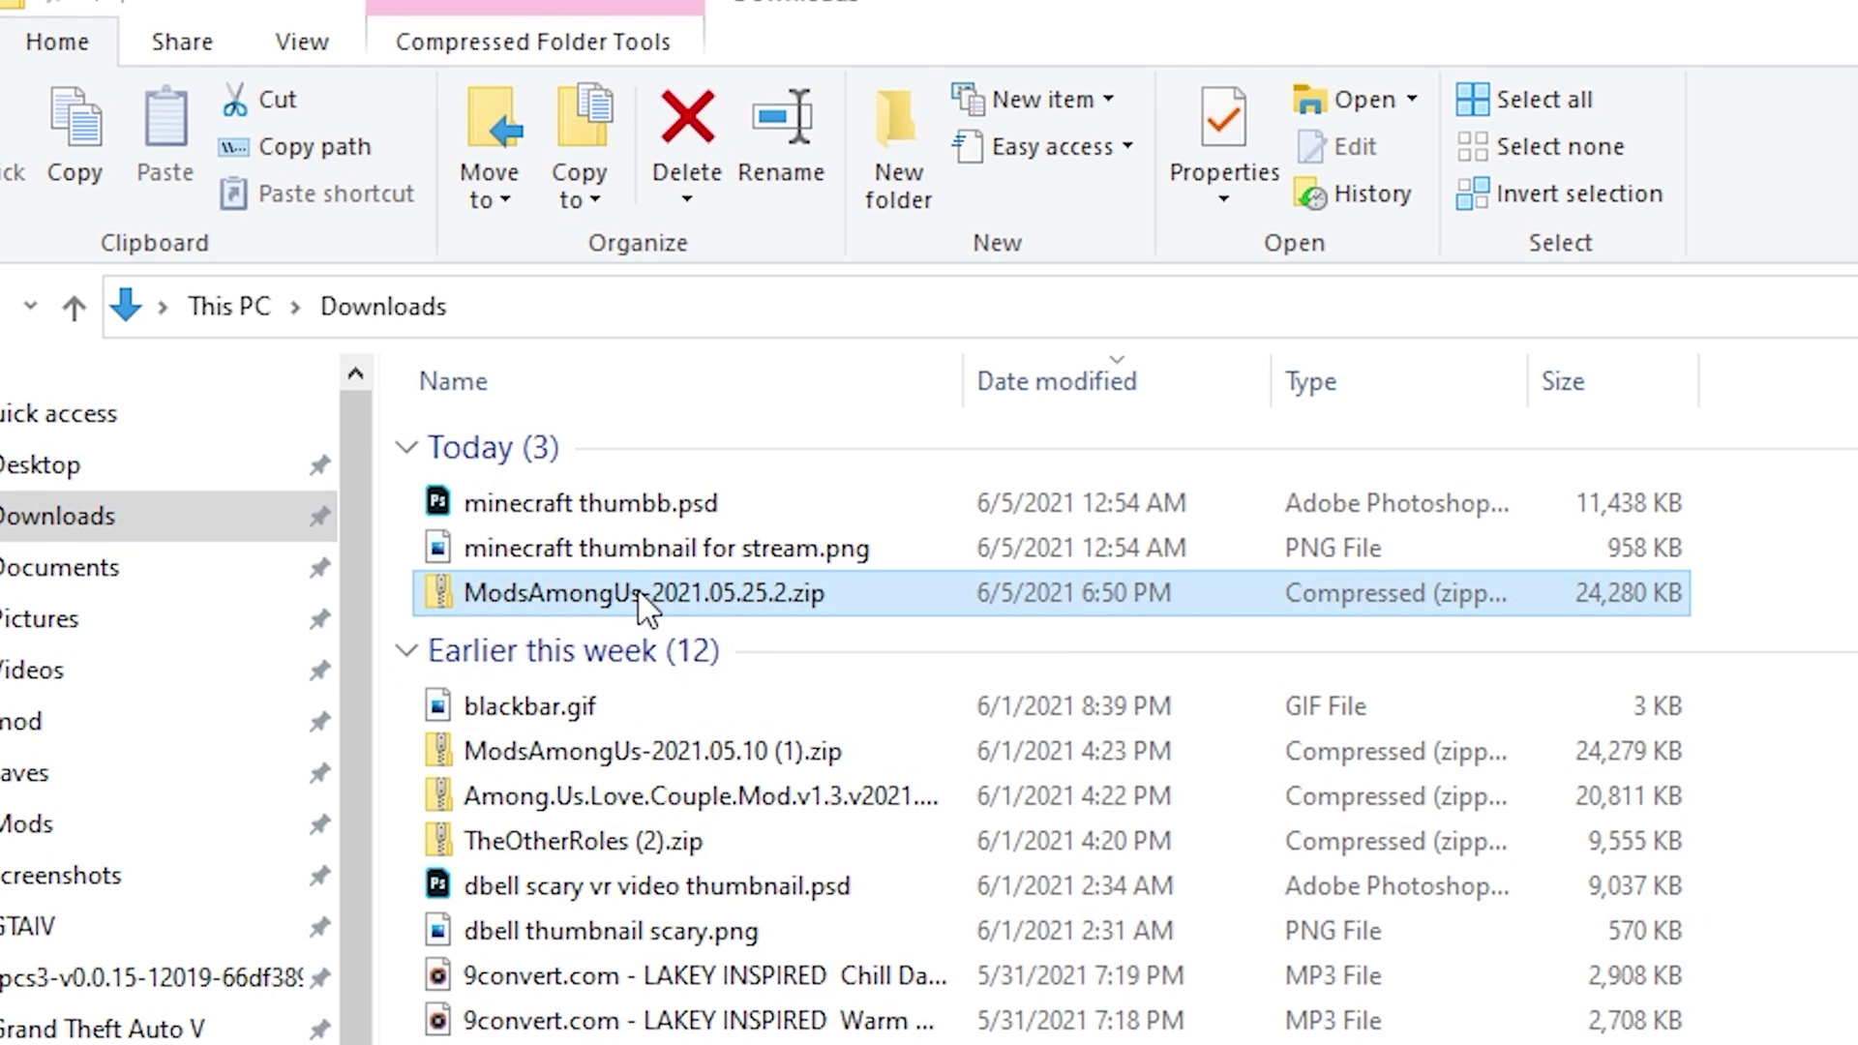
right_click(643, 592)
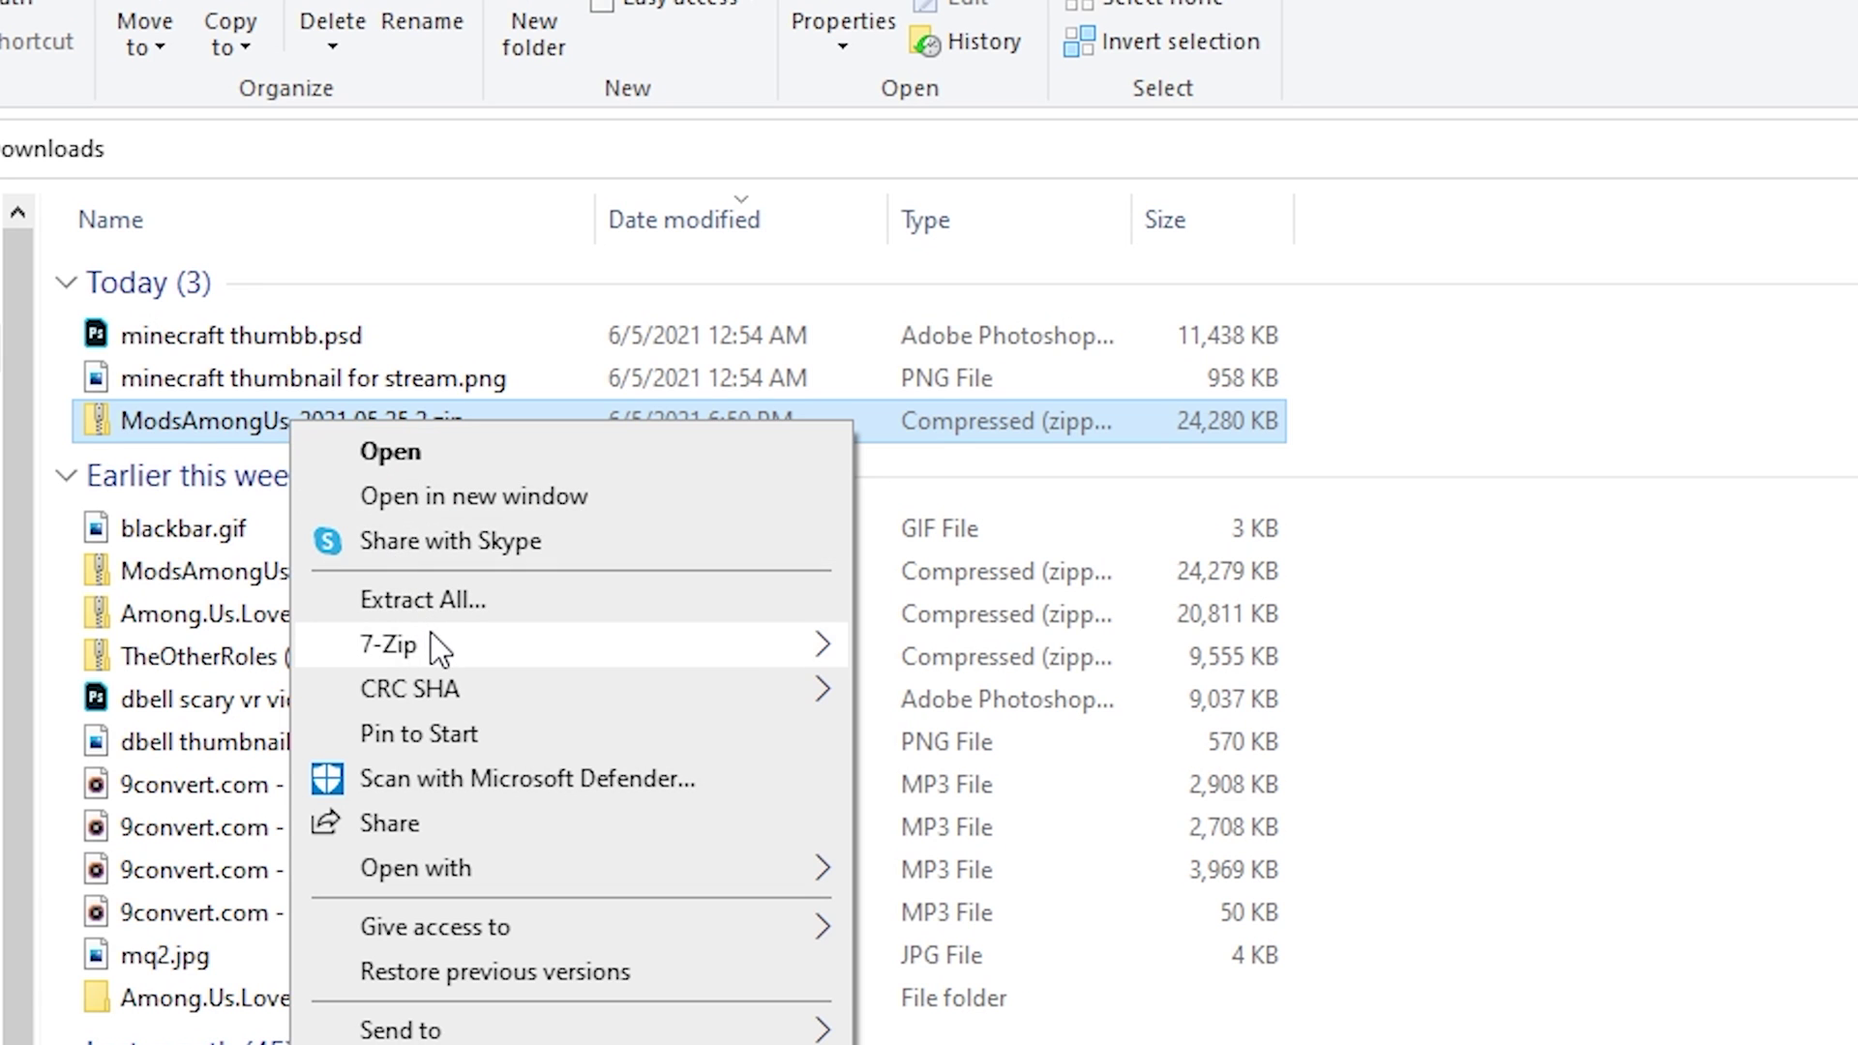
mouse_move(787, 831)
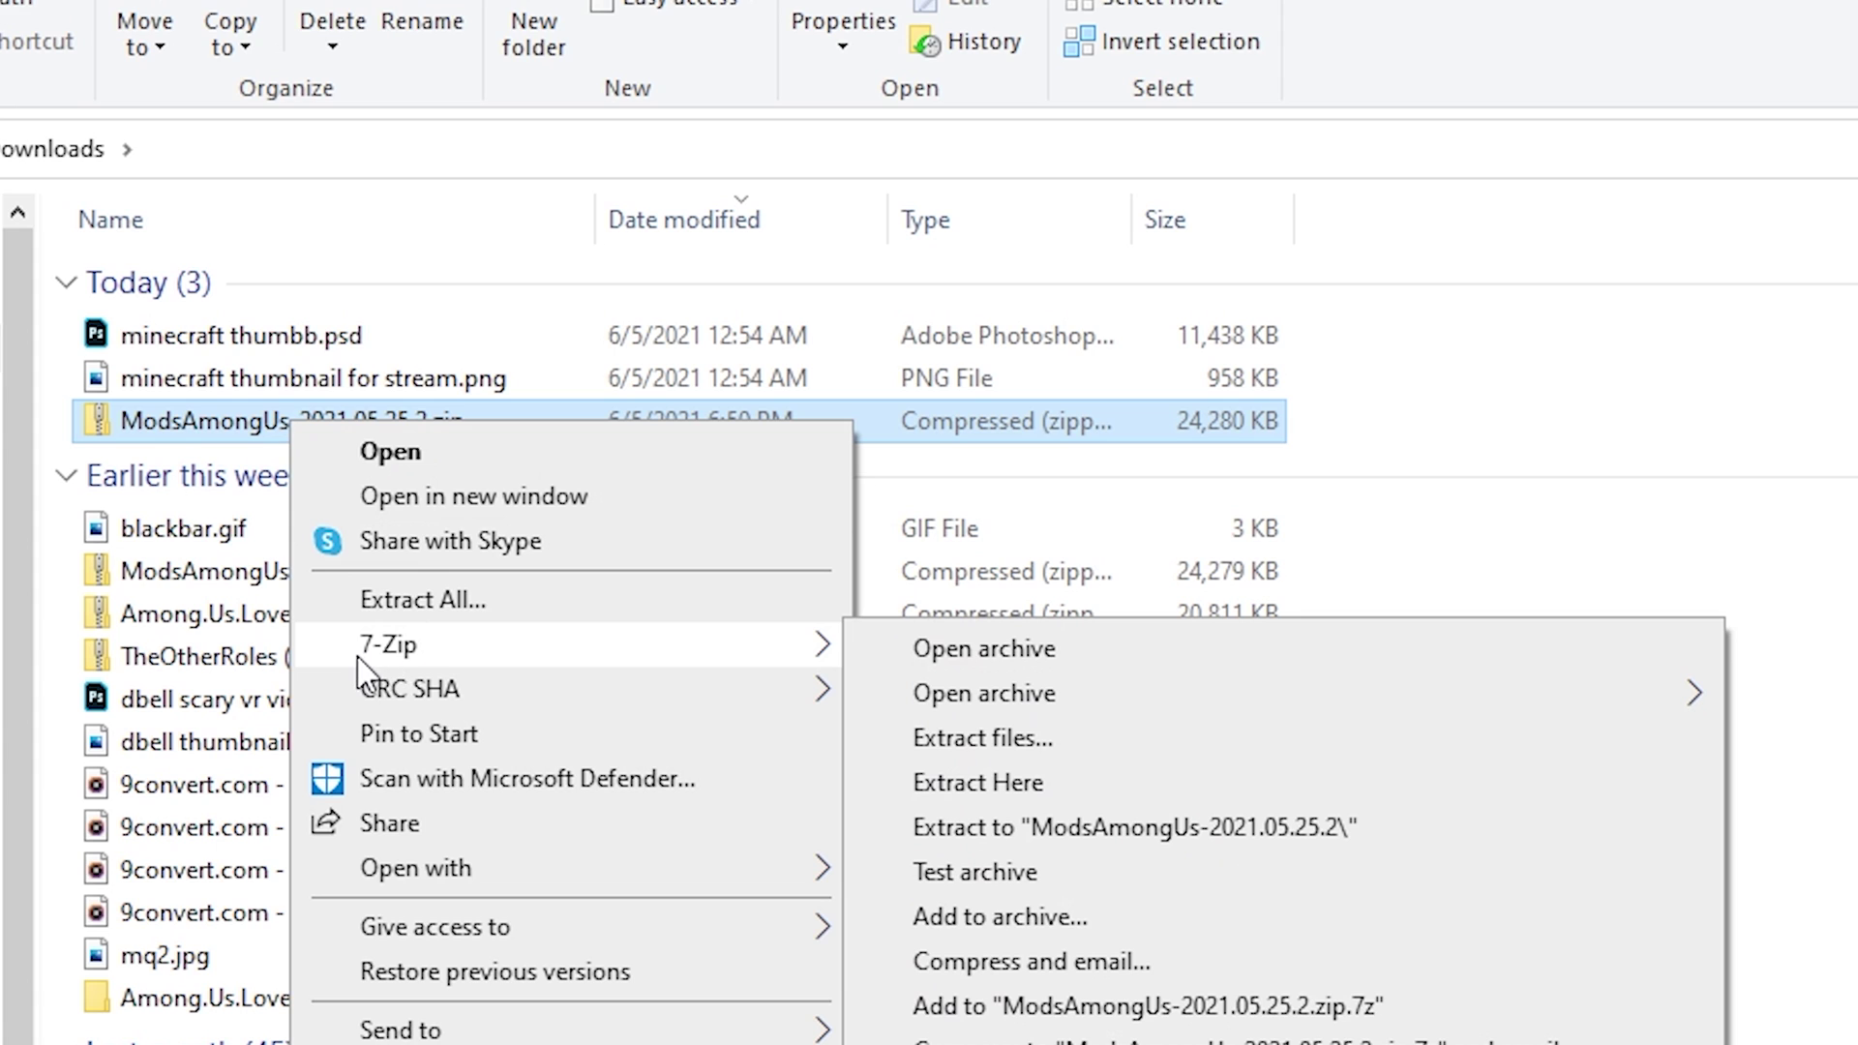
left_click(962, 736)
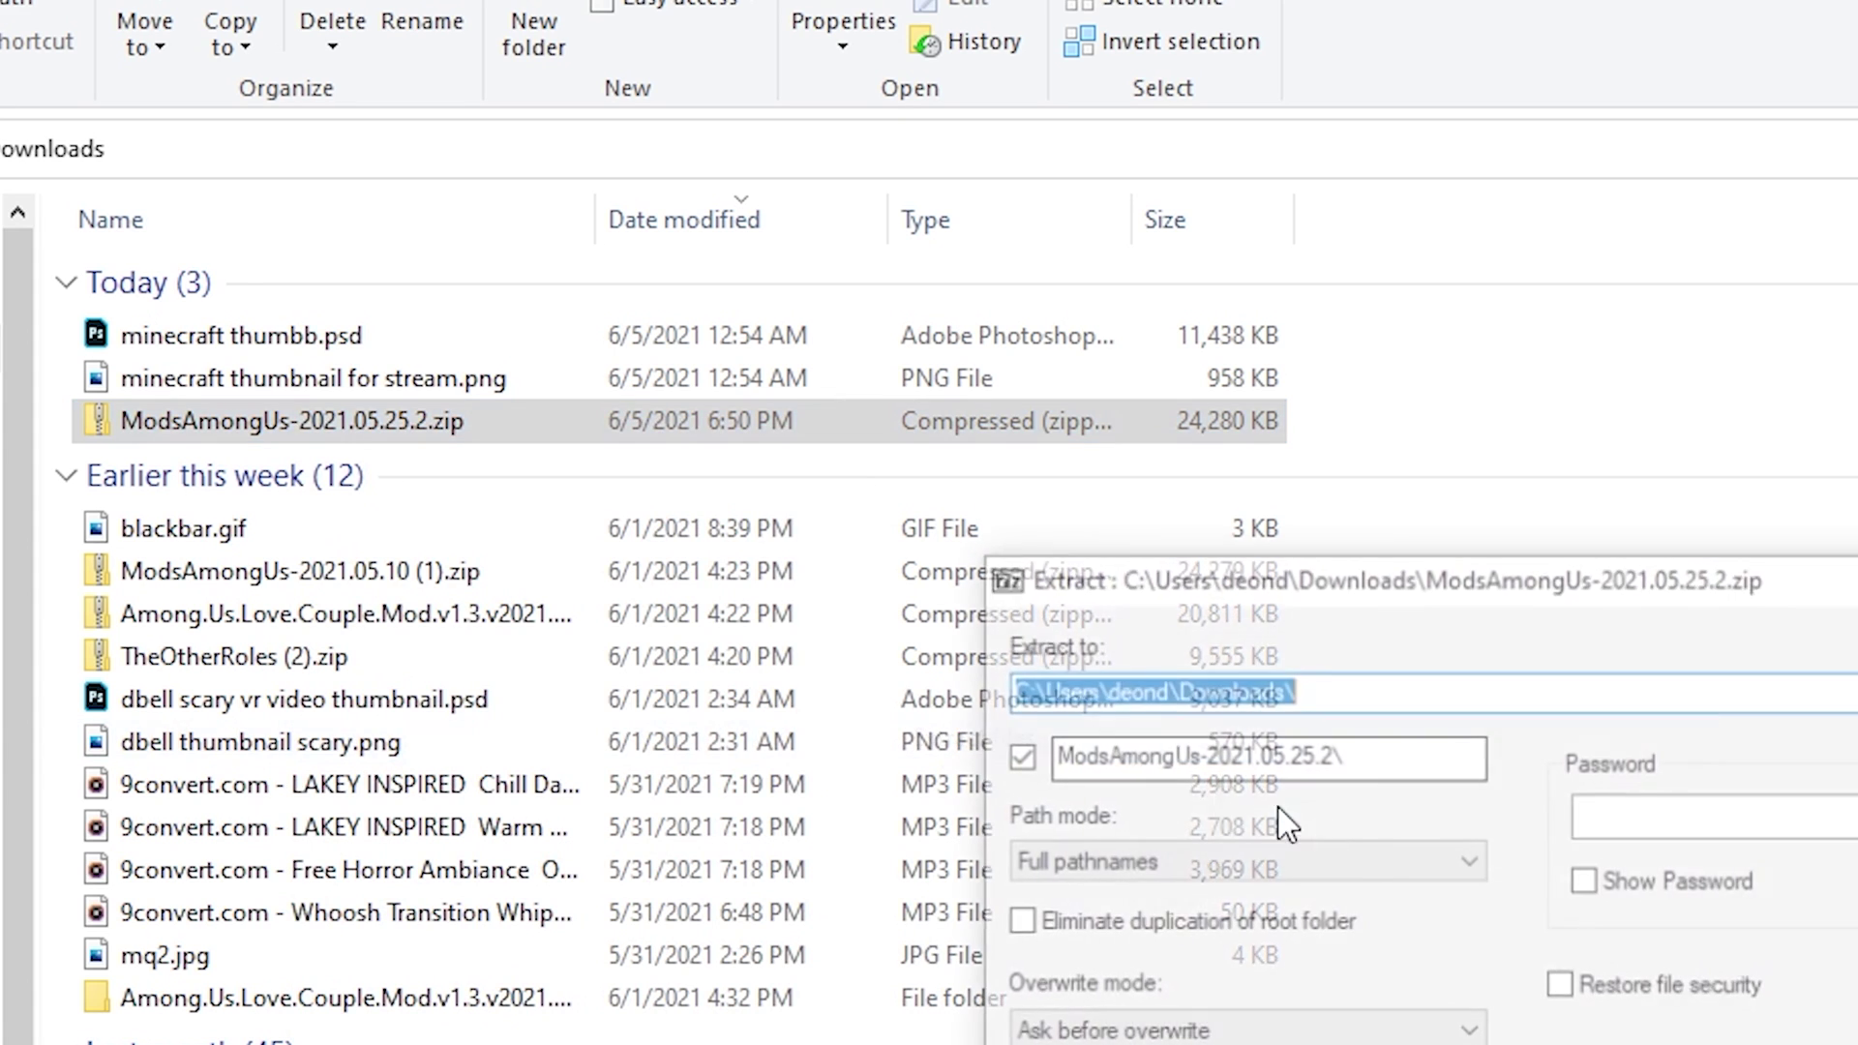
left_click(848, 862)
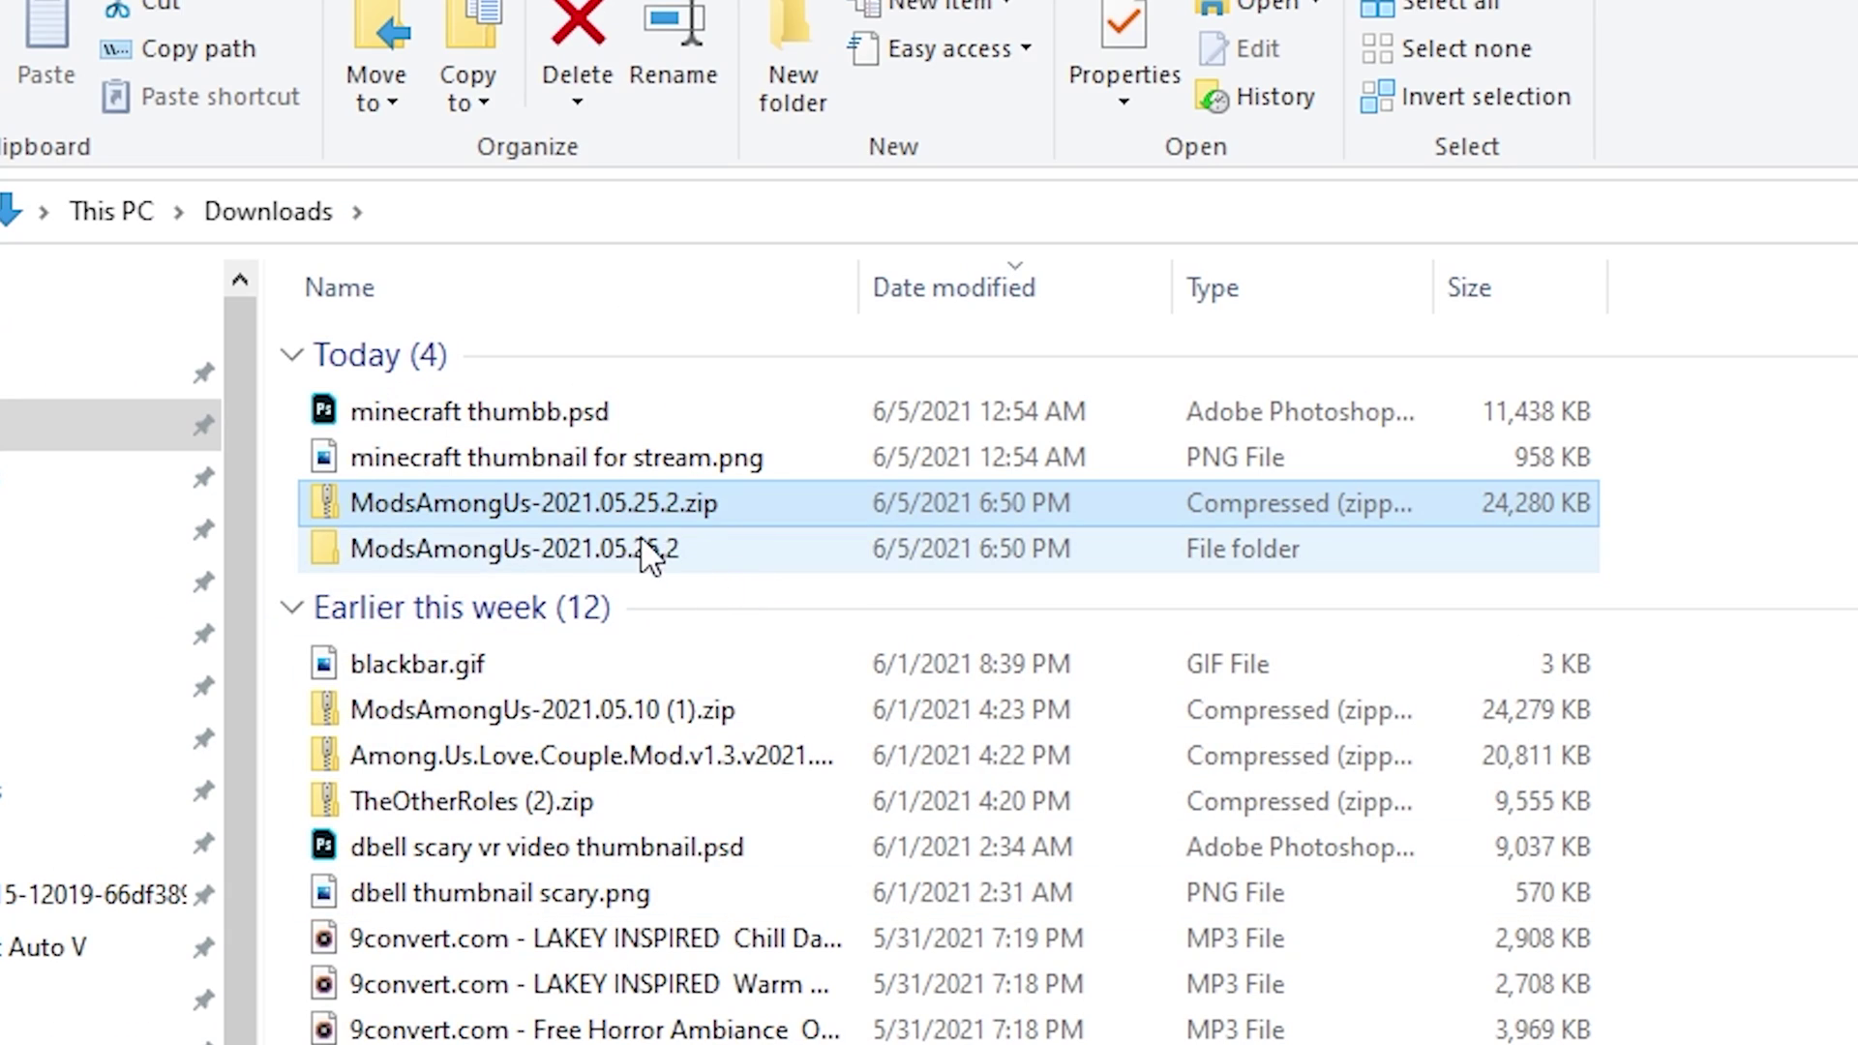
double_click(628, 549)
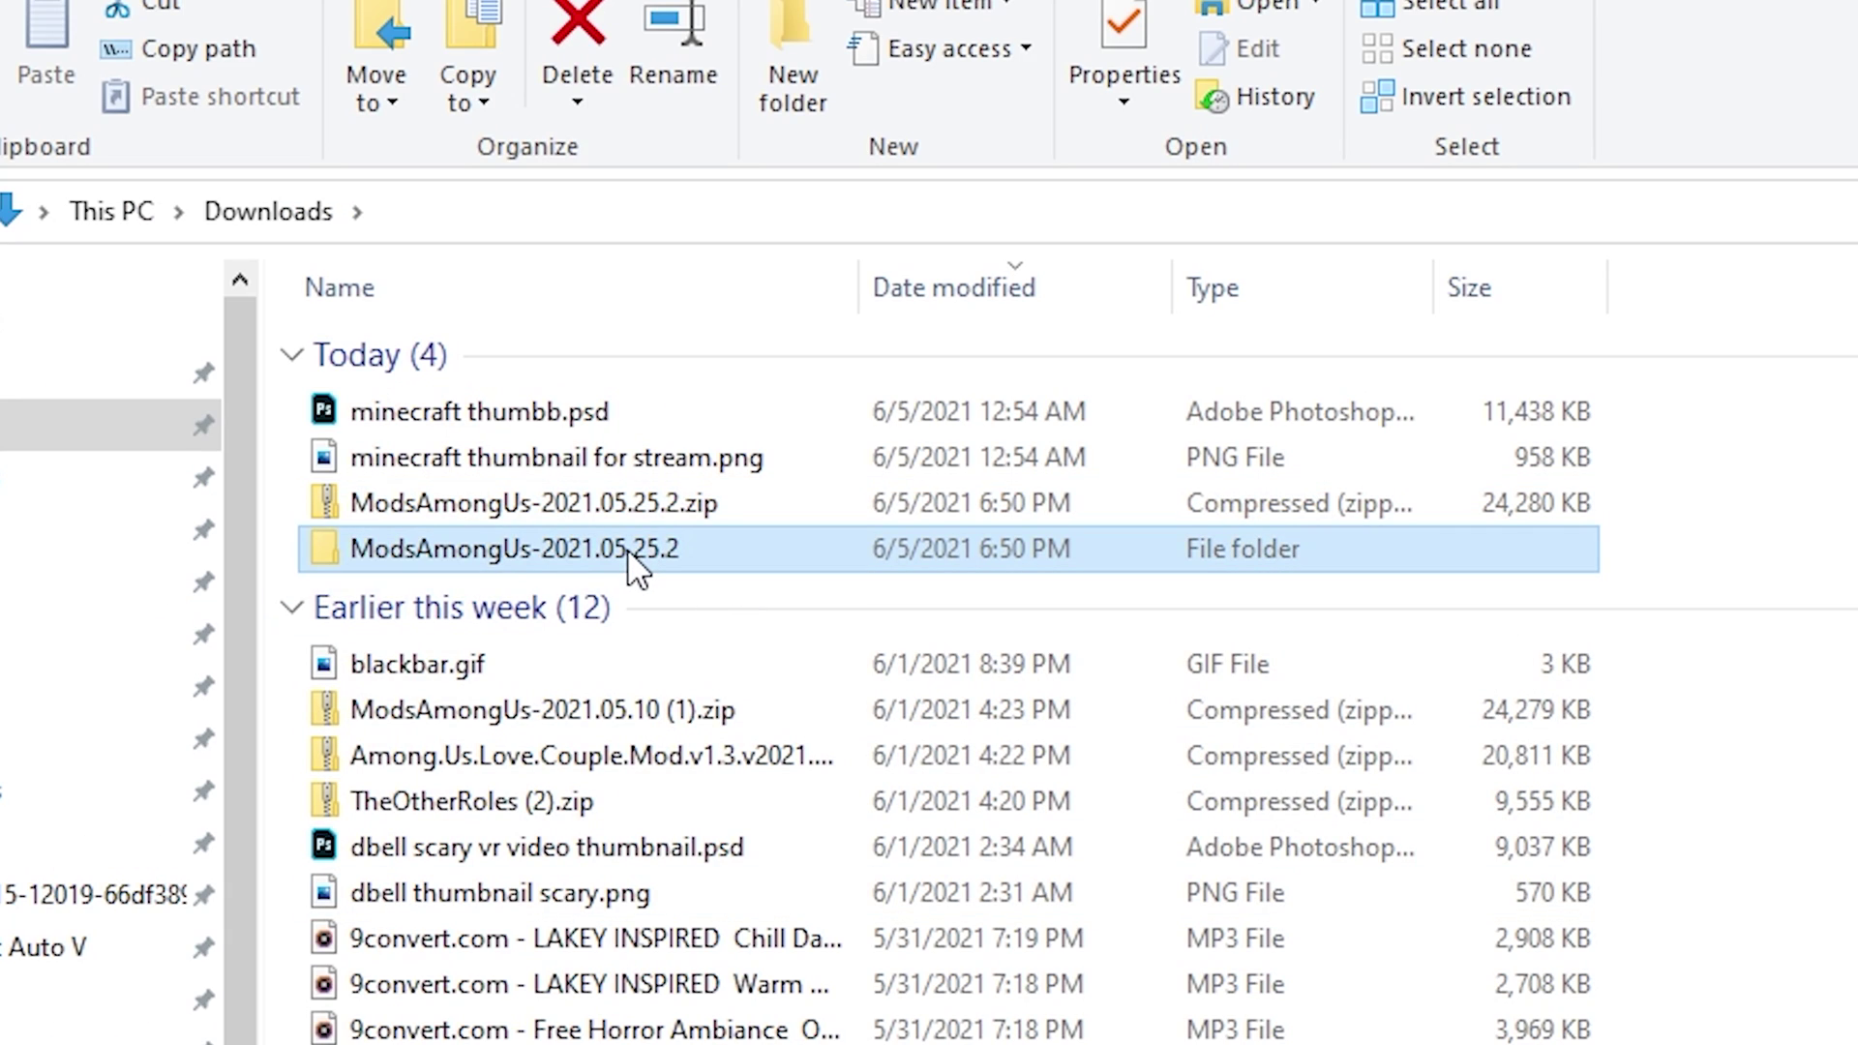
double_click(582, 363)
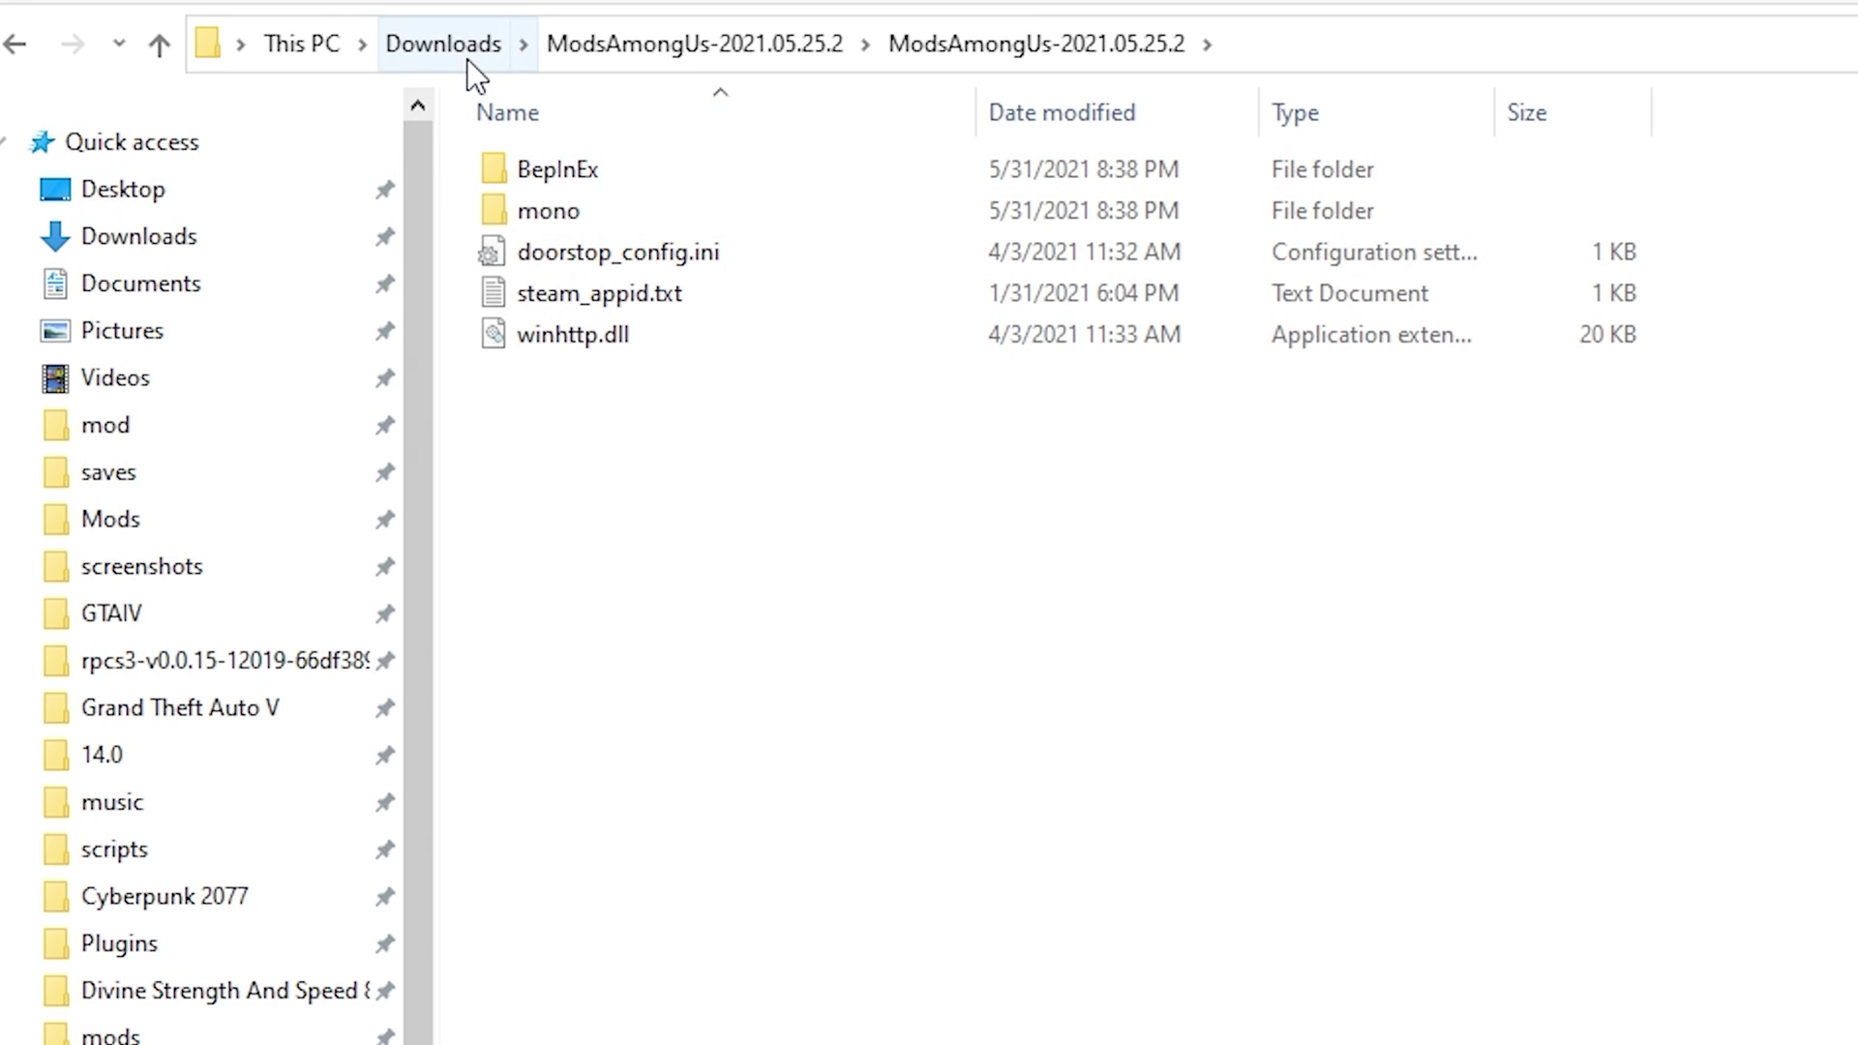
Step: Browse from Downloads to C:\AmongUs and pin that folder to Quick access
left_click(467, 60)
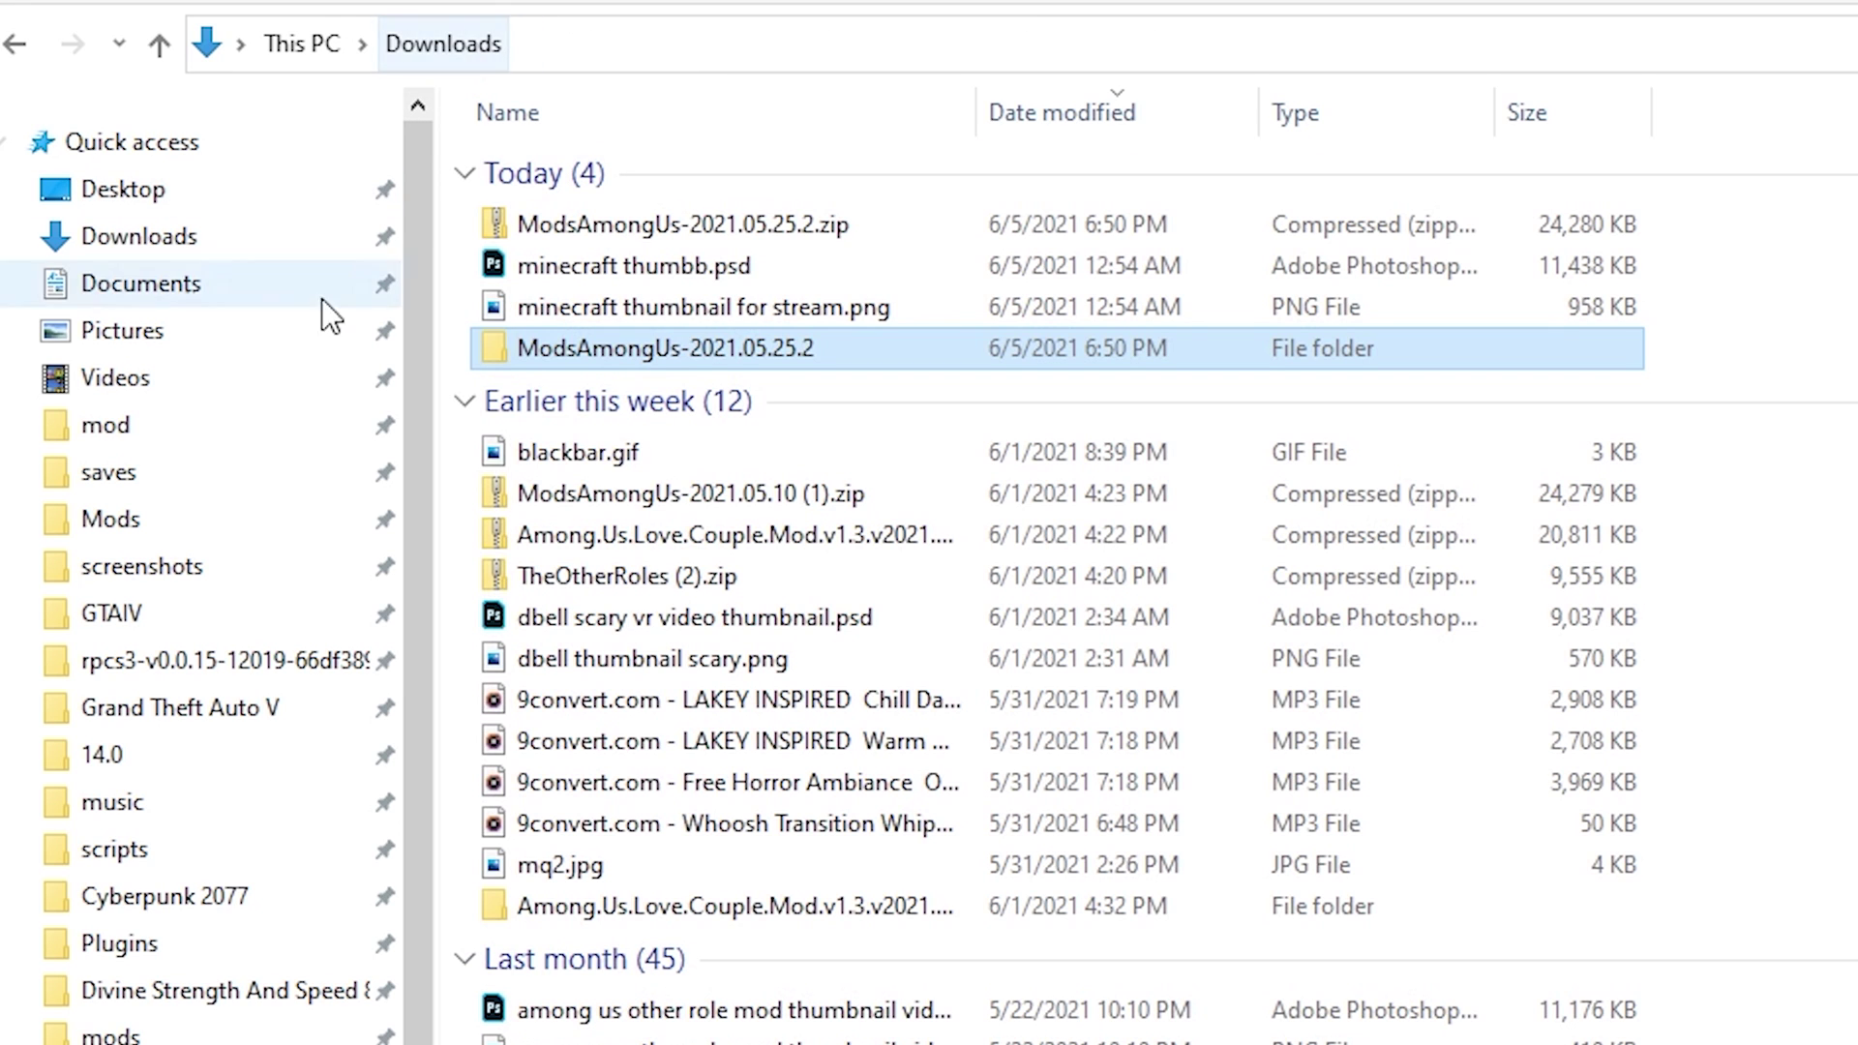
scroll(145, 882, "down", 3)
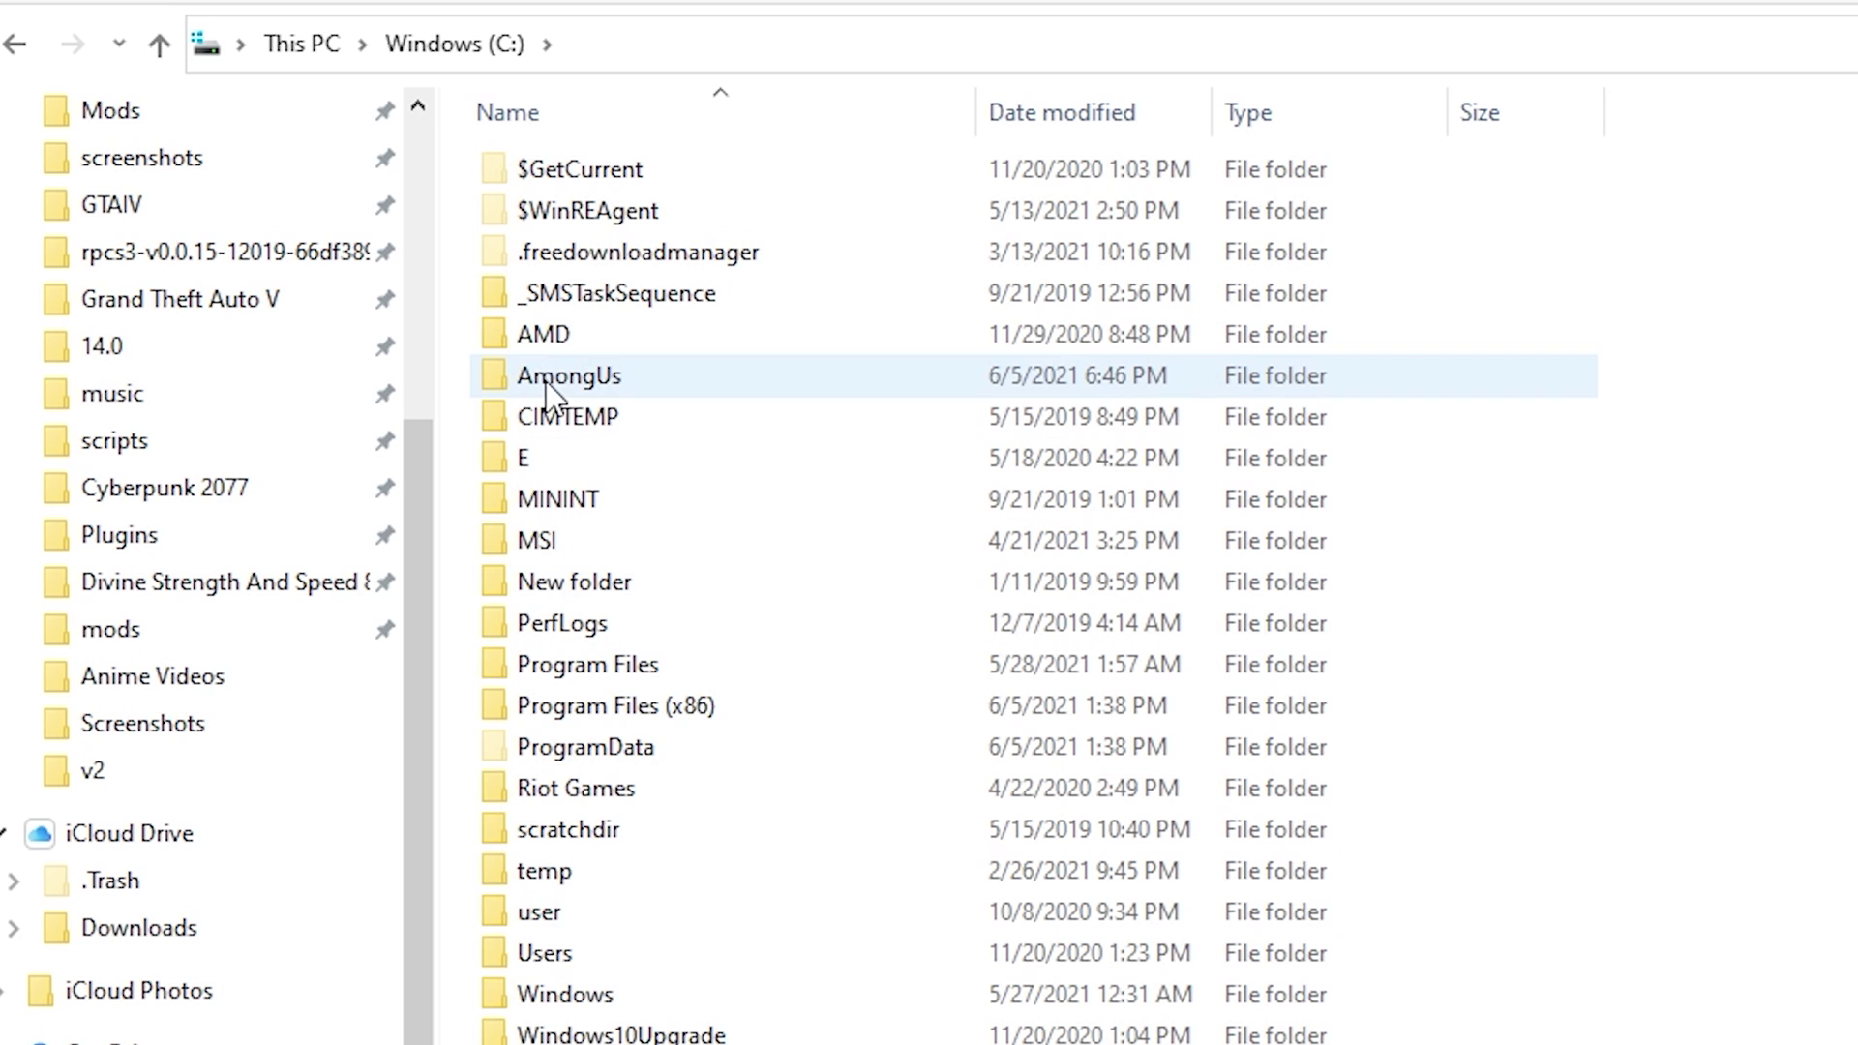
double_click(622, 376)
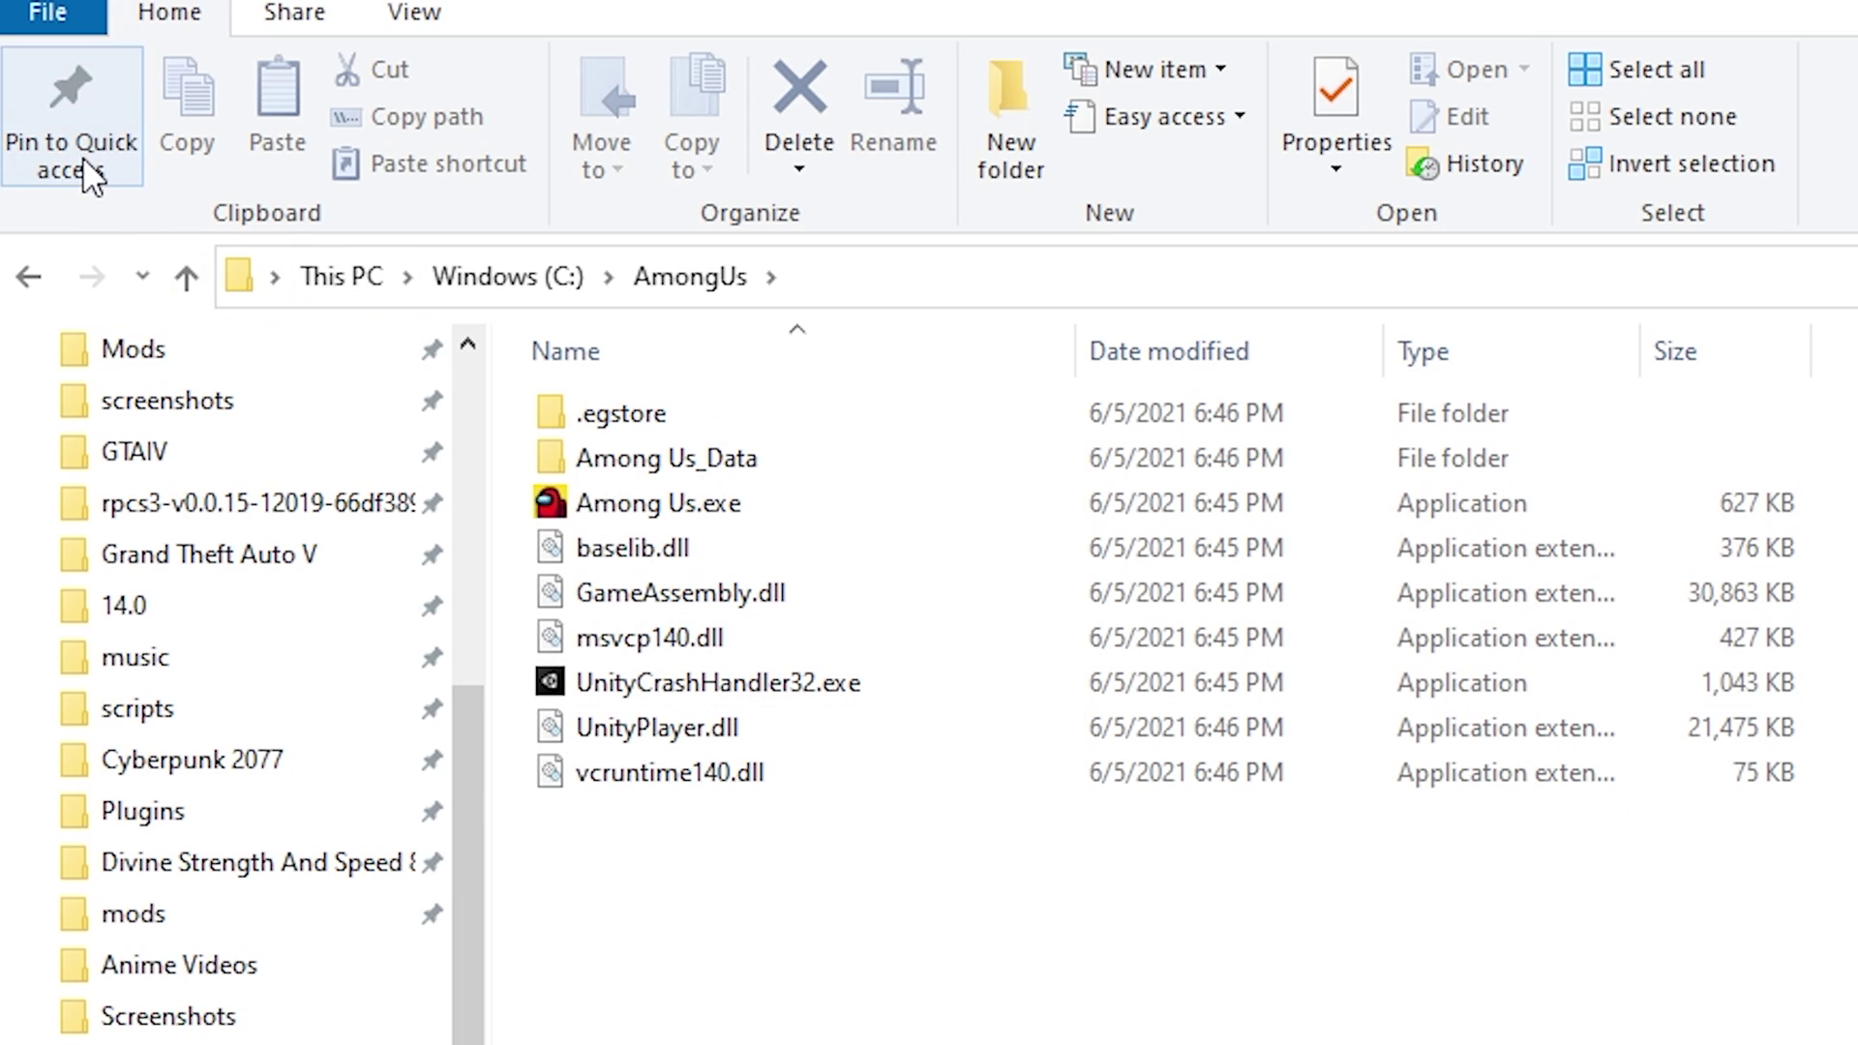
left_click(82, 160)
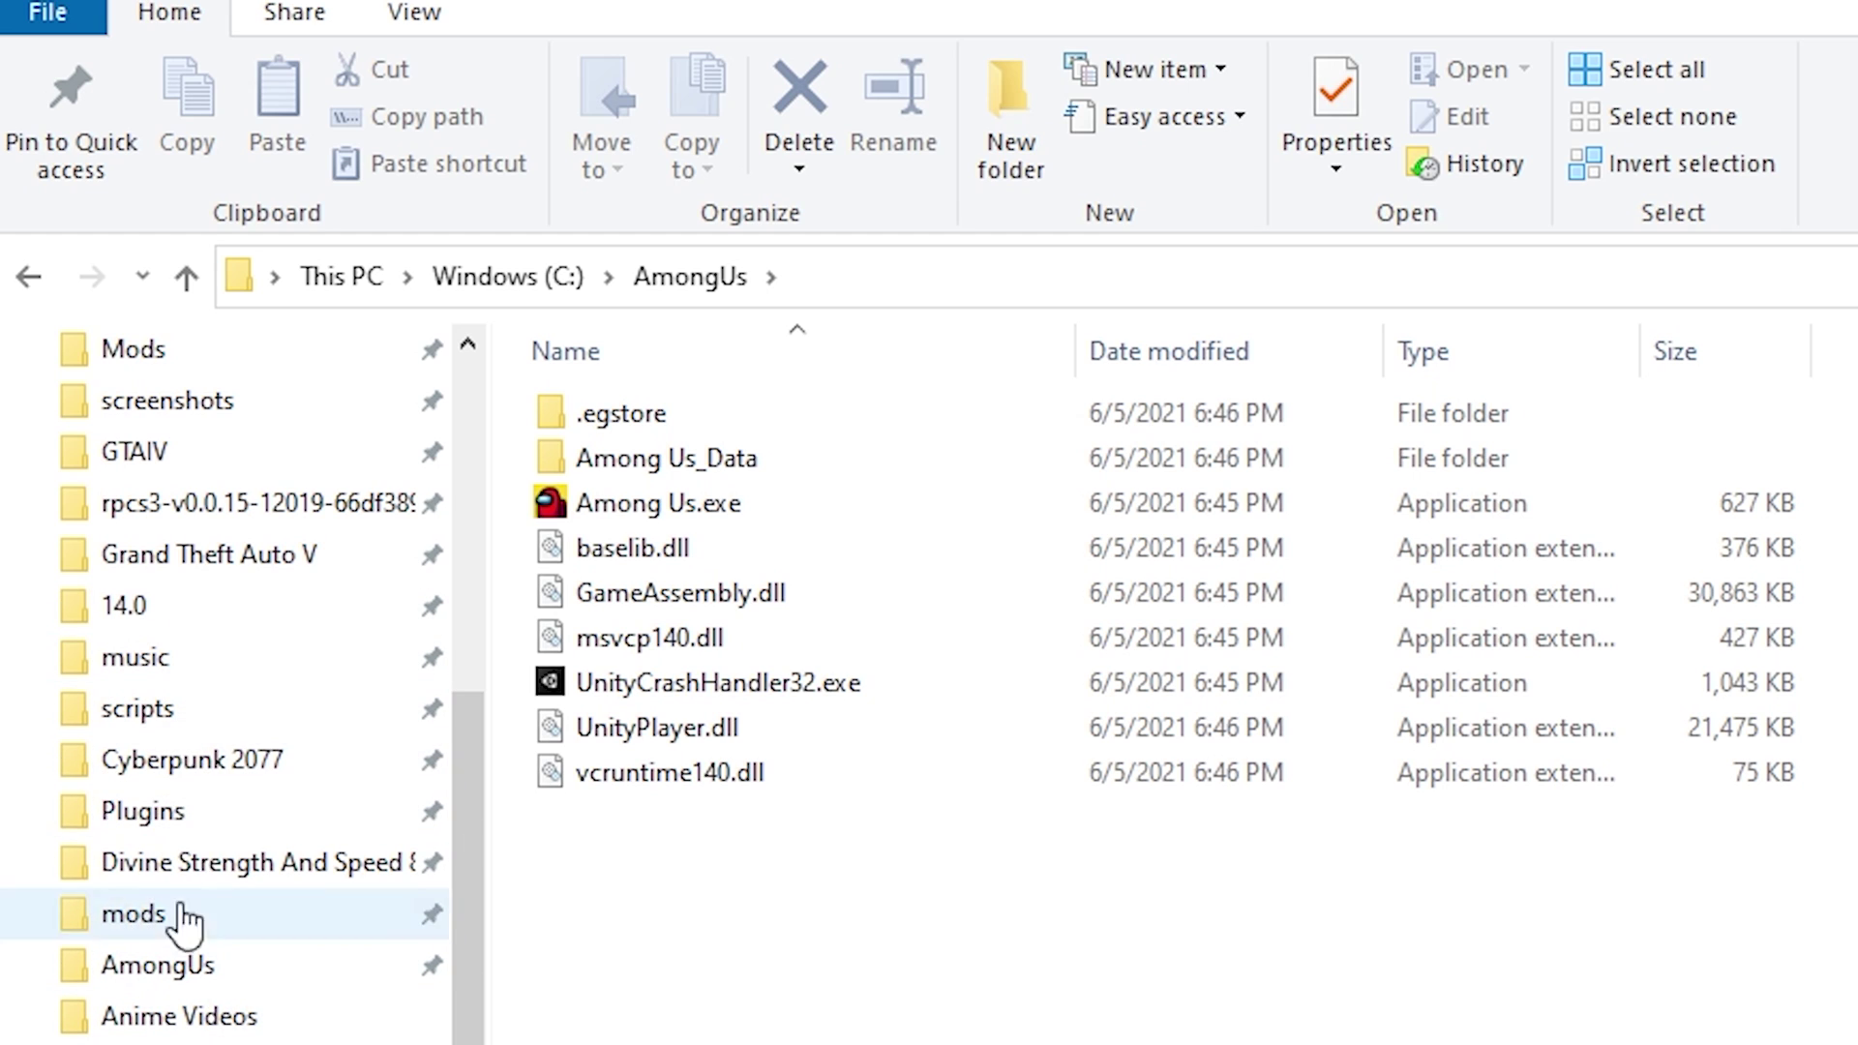
scroll(184, 924, "up", 5)
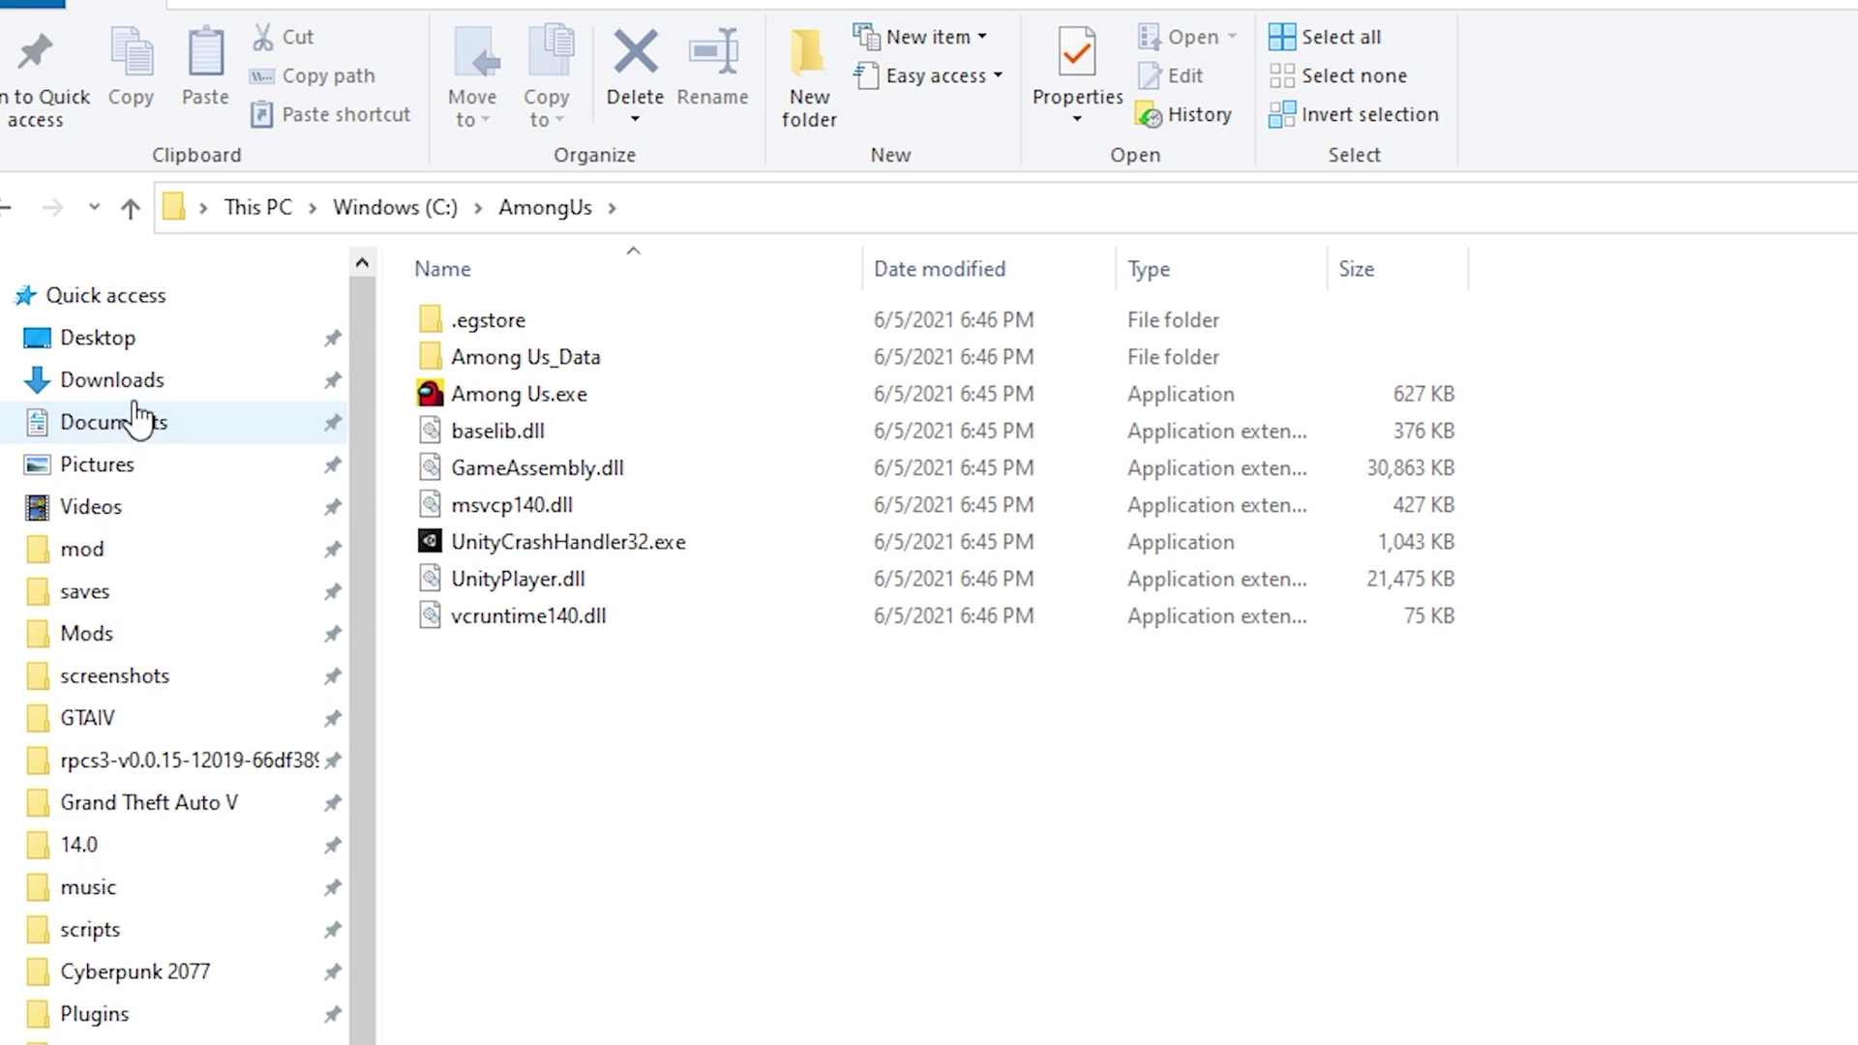
Step: Move BepInEx, mono, doorstop_config.ini, steam_appid.txt and winhttp.dll into the pinned AmongUs folder
left_click(135, 382)
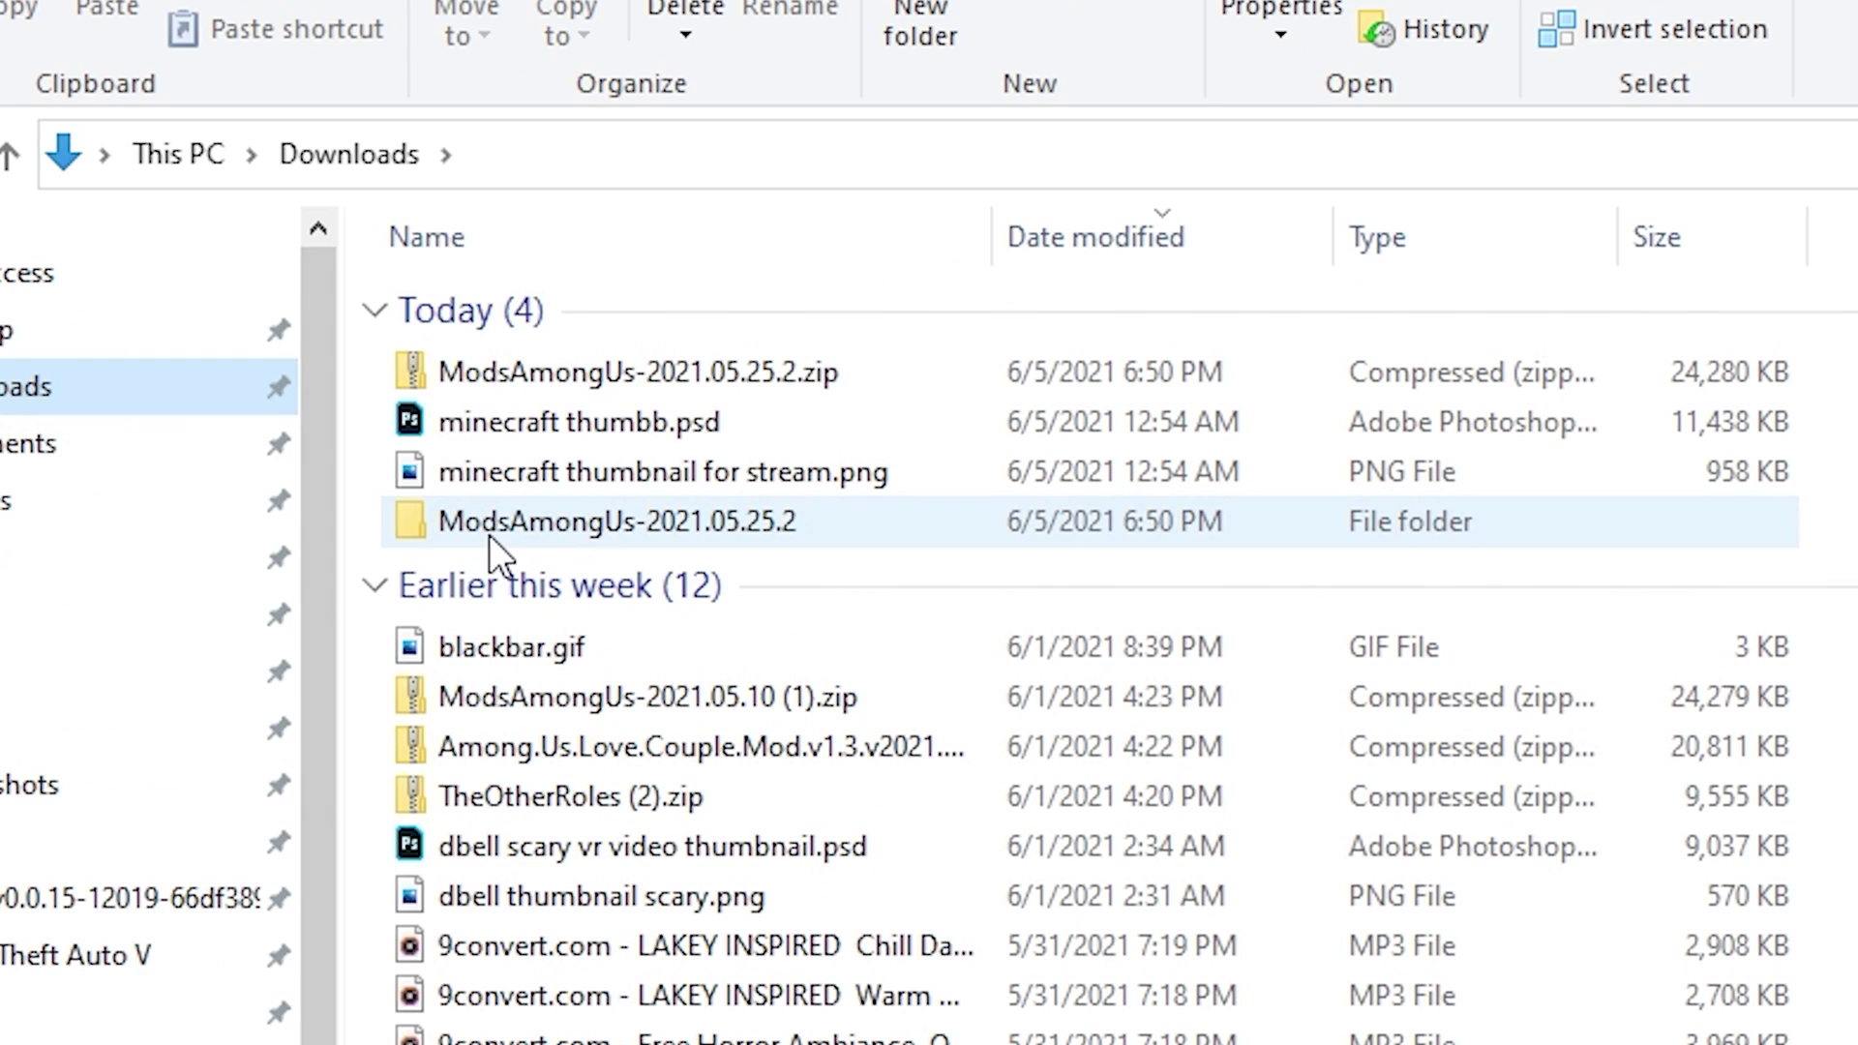
double_click(577, 521)
double_click(625, 310)
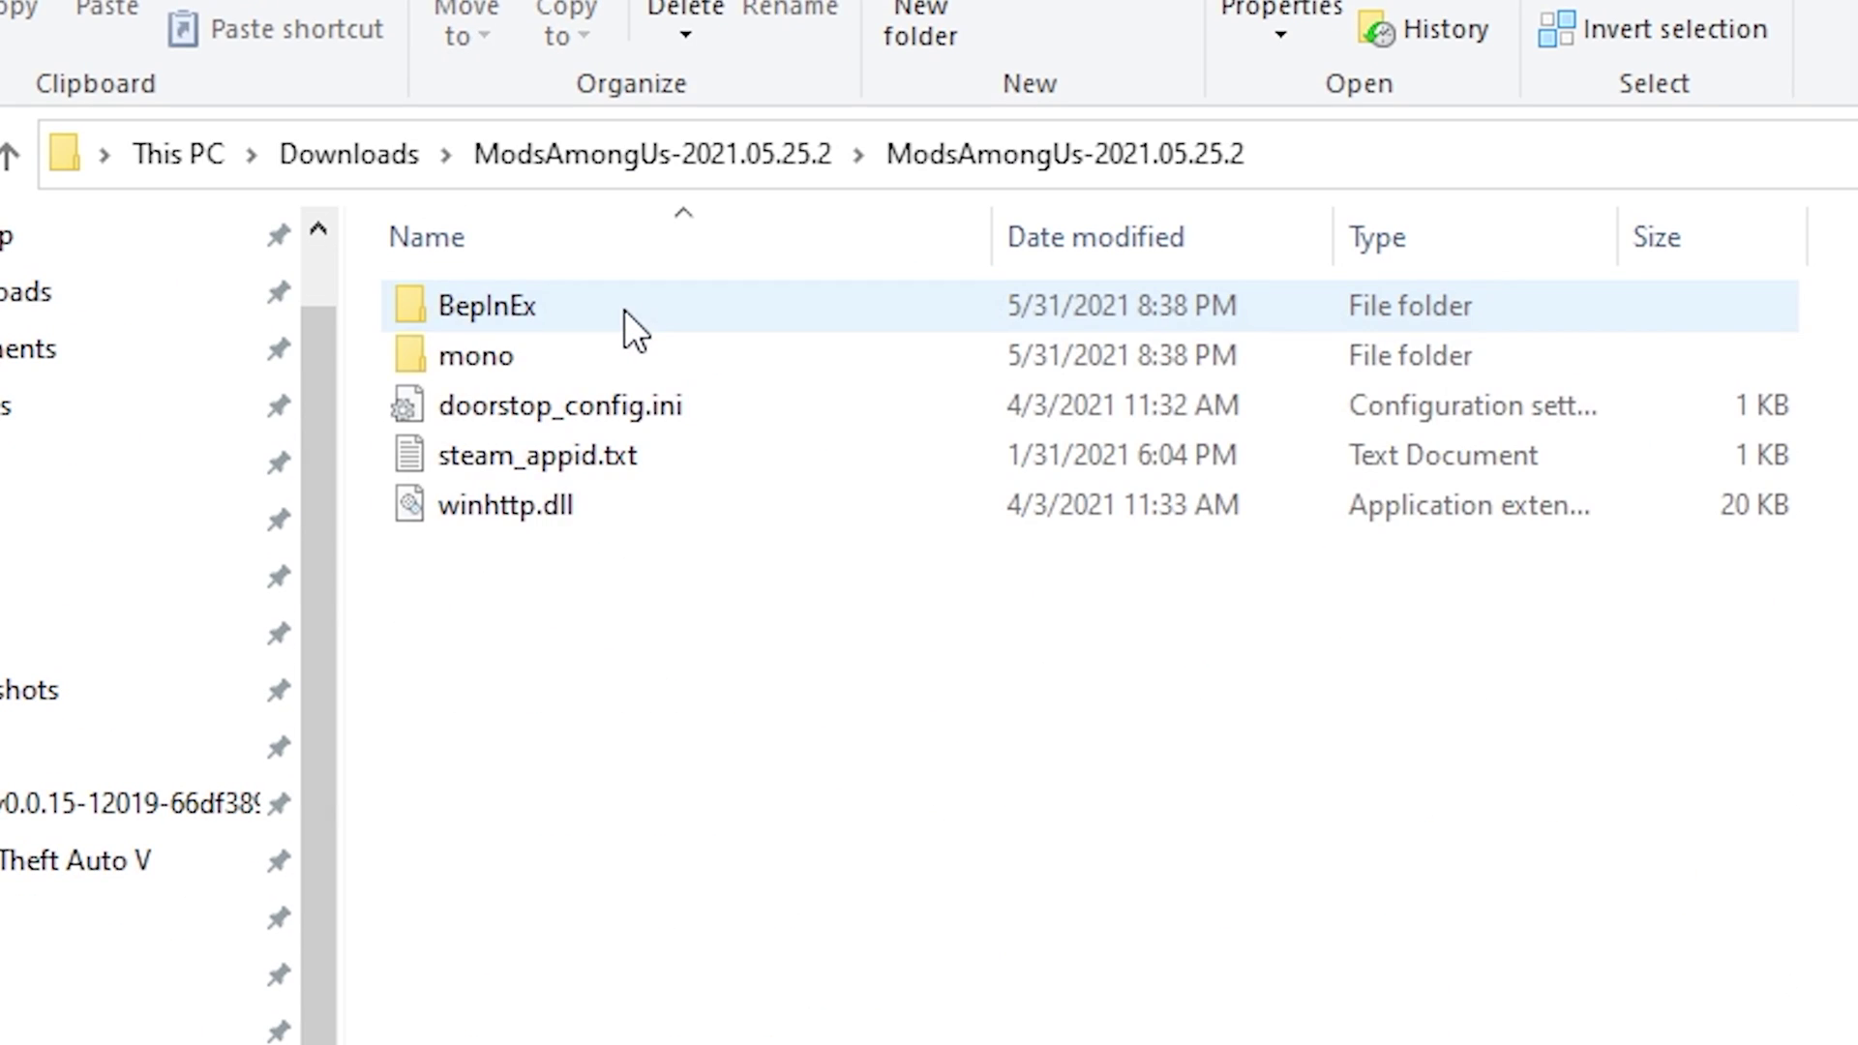
left_click_drag(544, 627, 552, 281)
mouse_move(658, 362)
left_mouse_down()
mouse_move(540, 416)
mouse_move(623, 755)
mouse_move(801, 732)
mouse_move(614, 1016)
mouse_move(281, 975)
left_mouse_up()
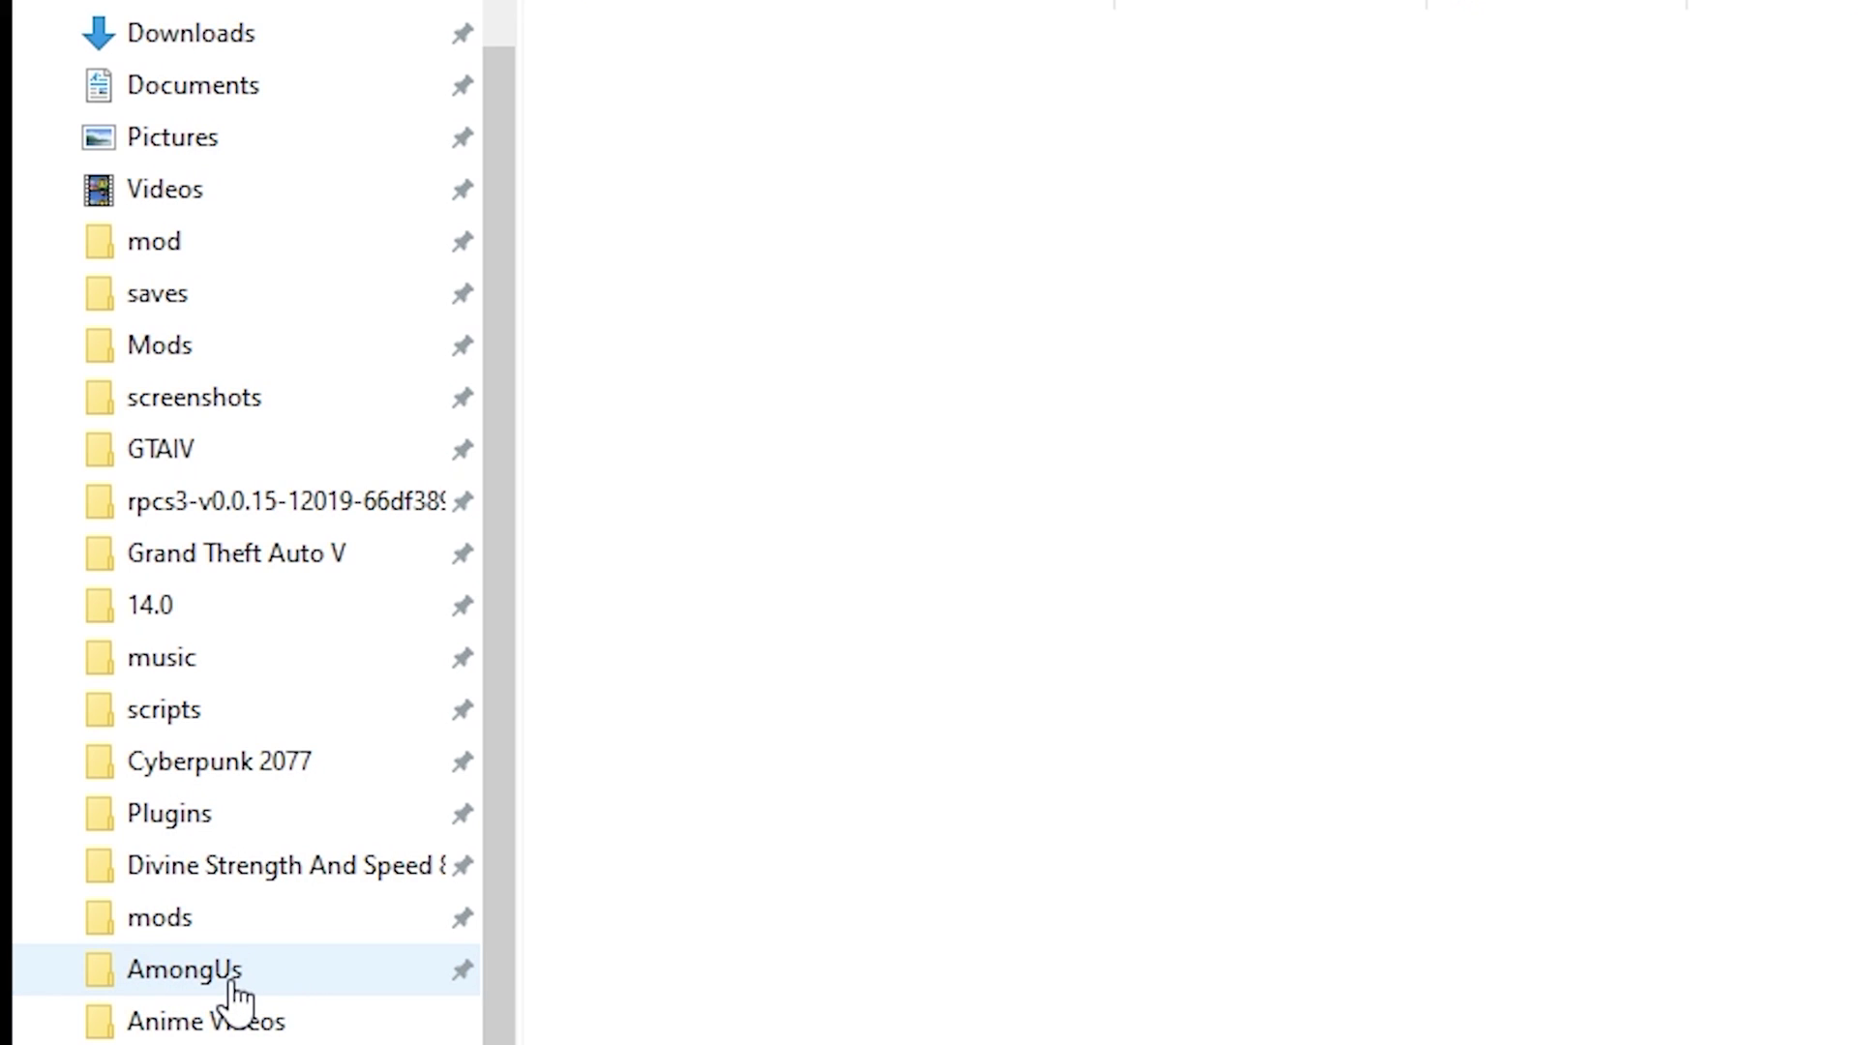
left_click(232, 983)
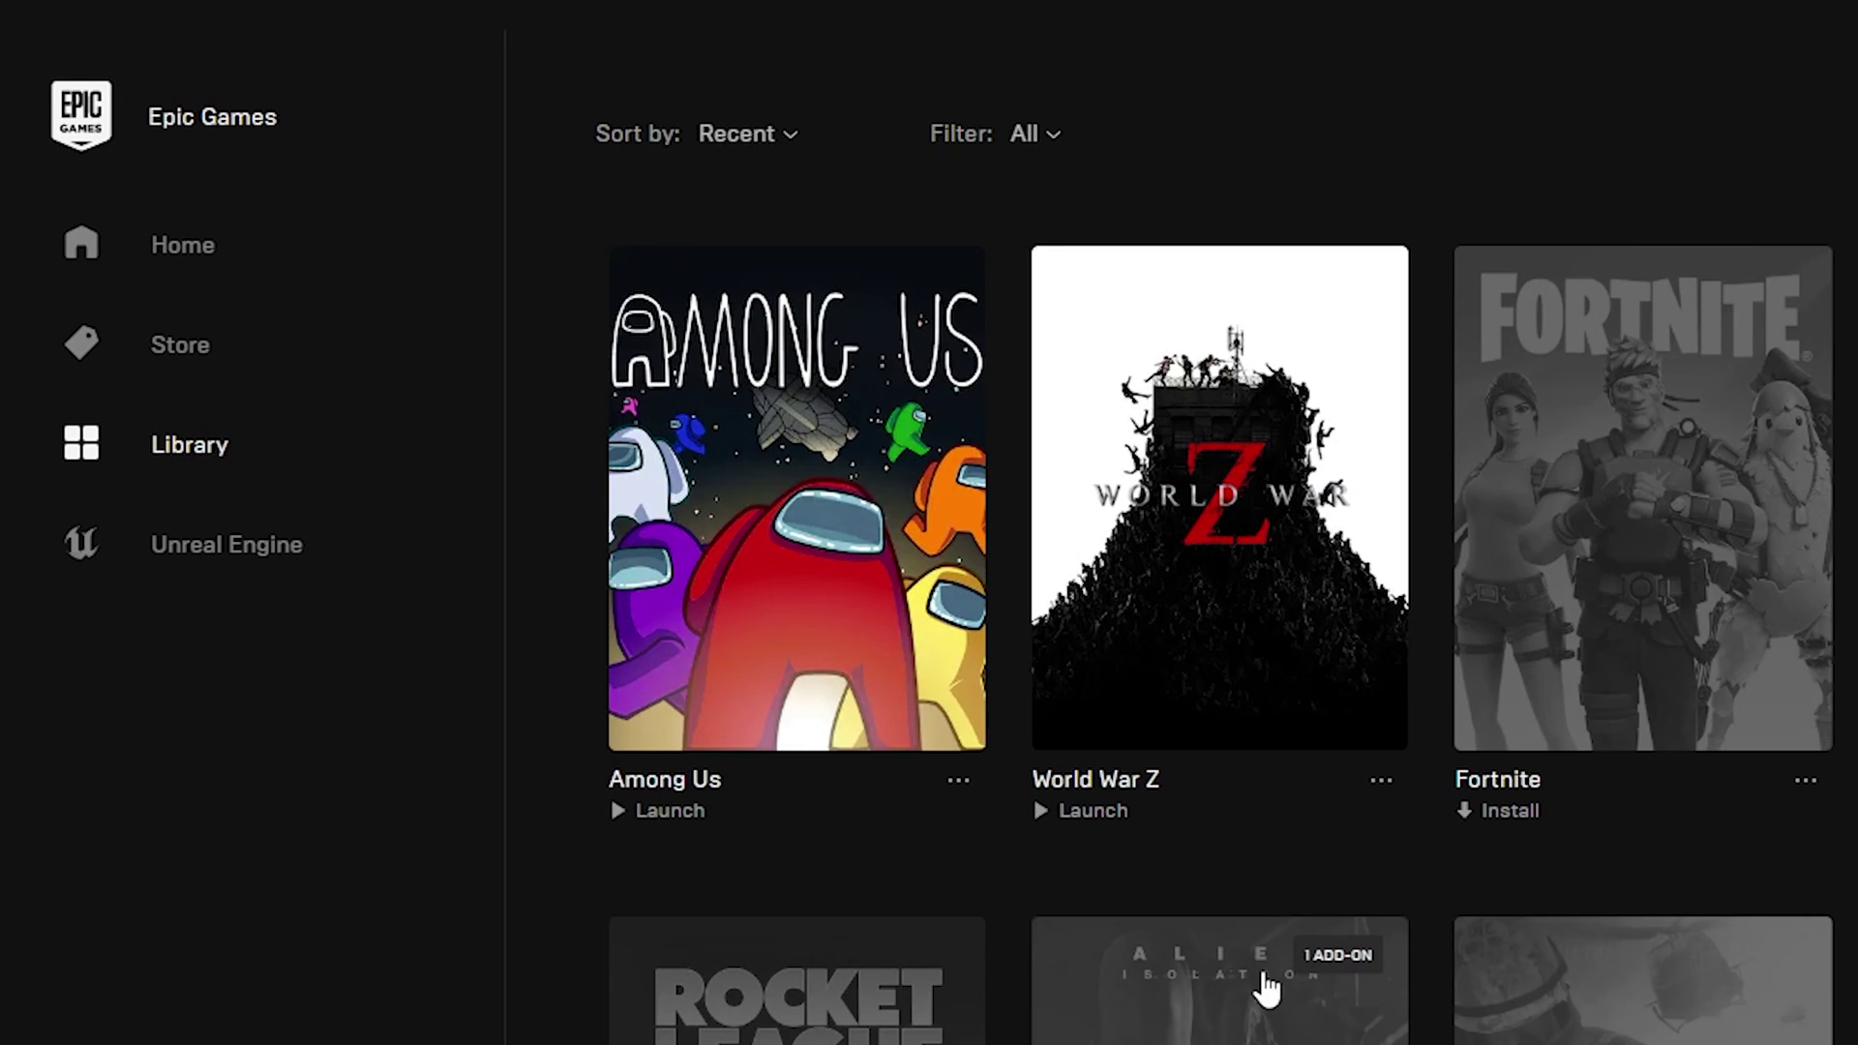
Step: Launch Among Us from its card in the Epic Games Library
left_click(820, 668)
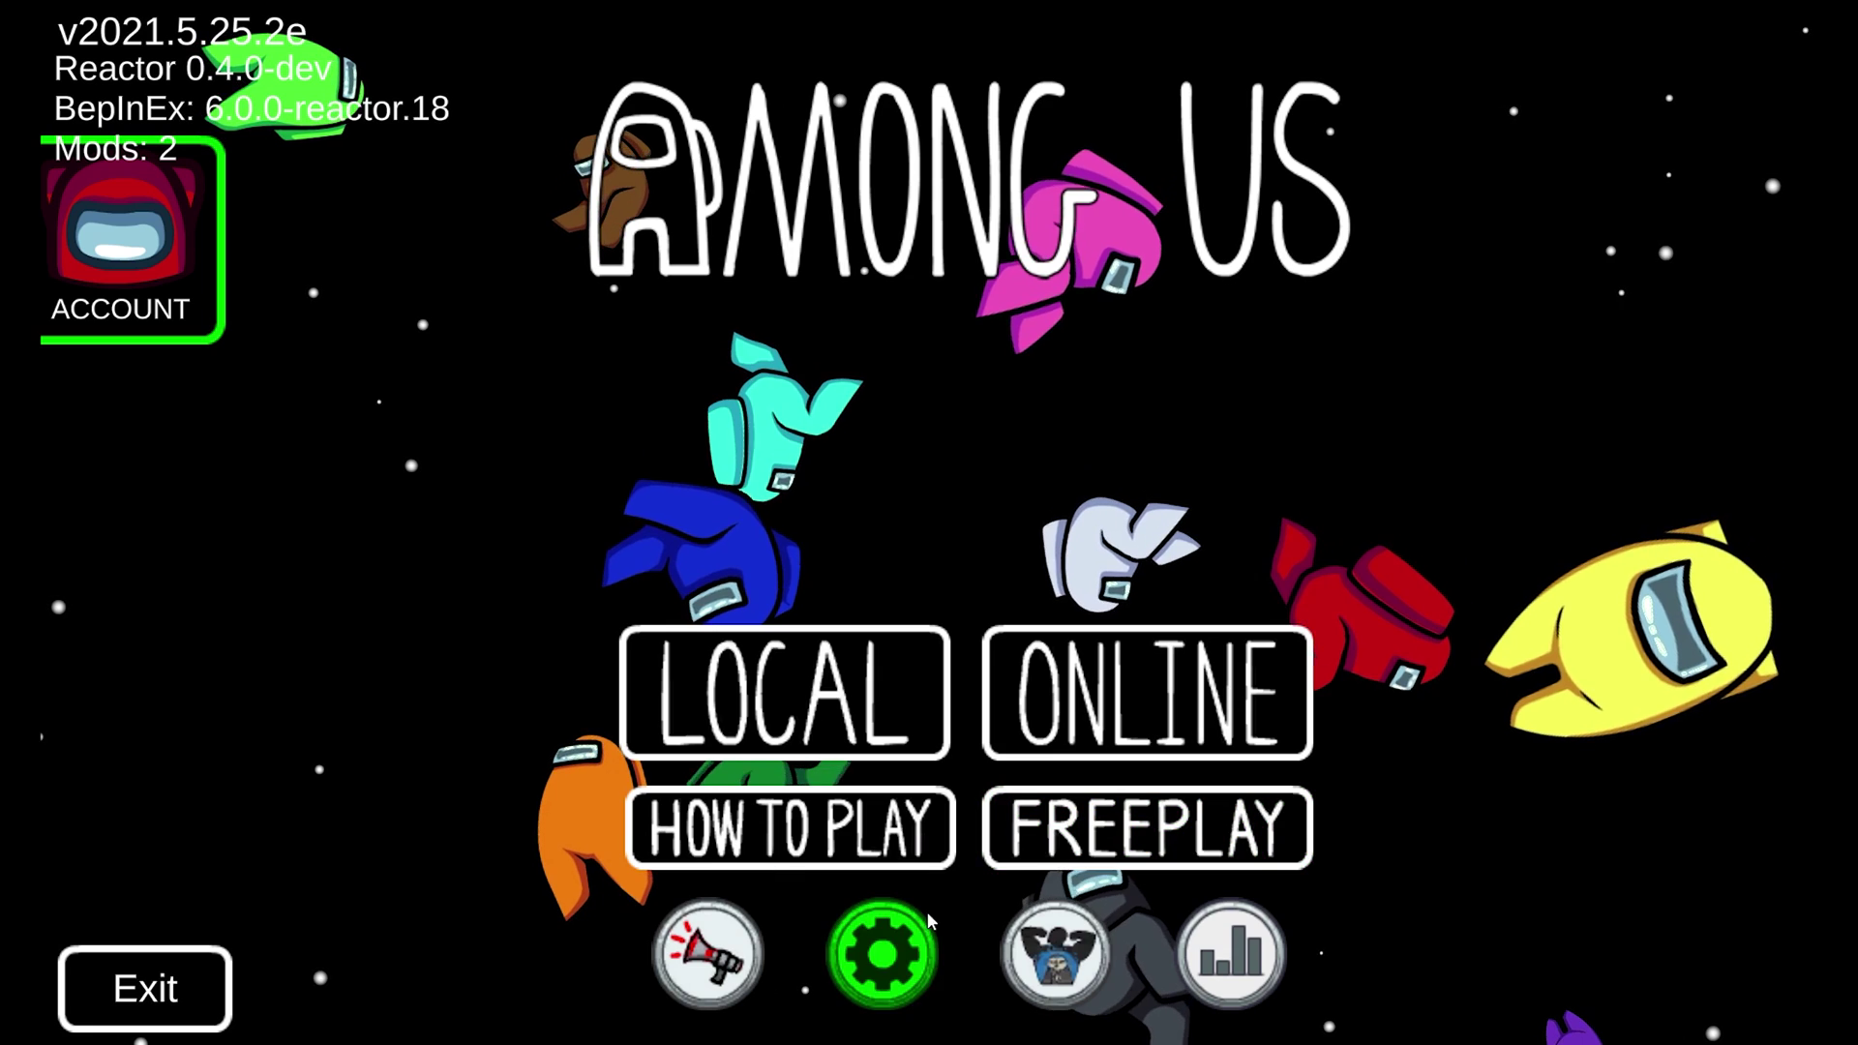
left_click(879, 950)
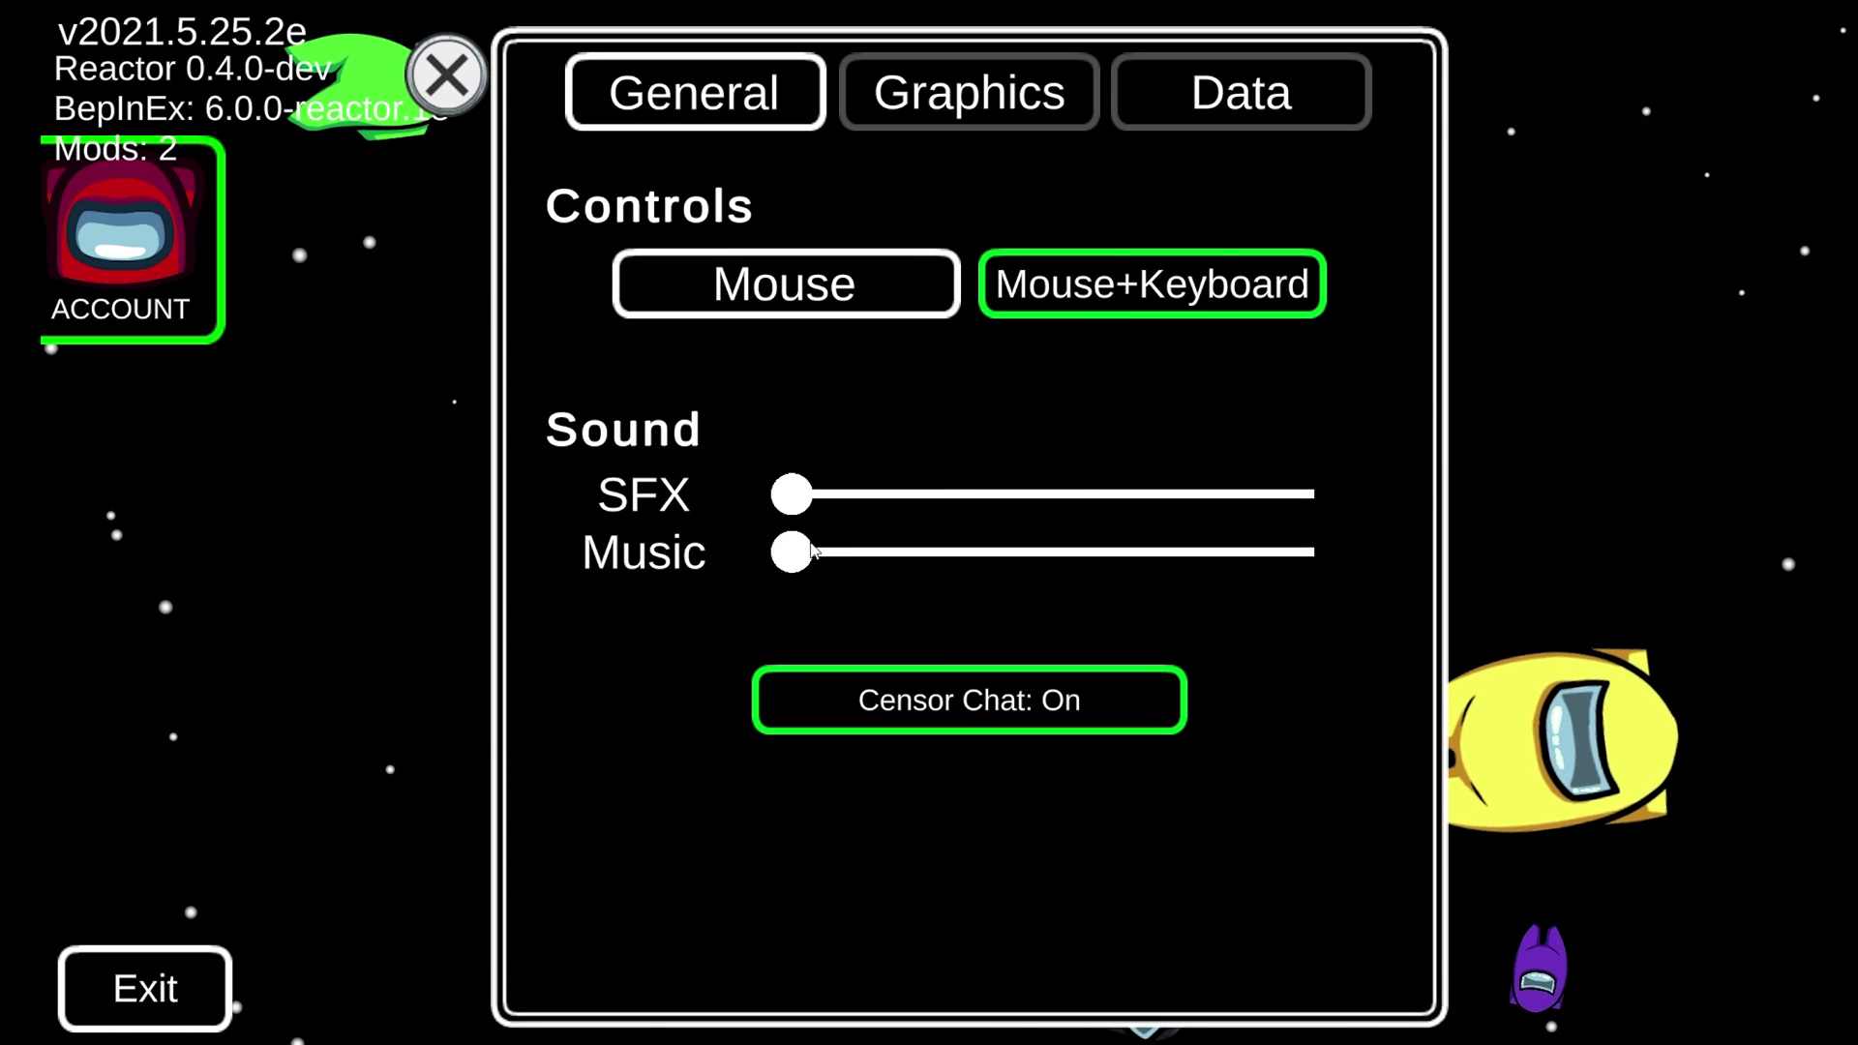
mouse_move(801, 569)
left_mouse_down()
mouse_move(1287, 590)
mouse_move(792, 571)
left_mouse_up()
key("Escape")
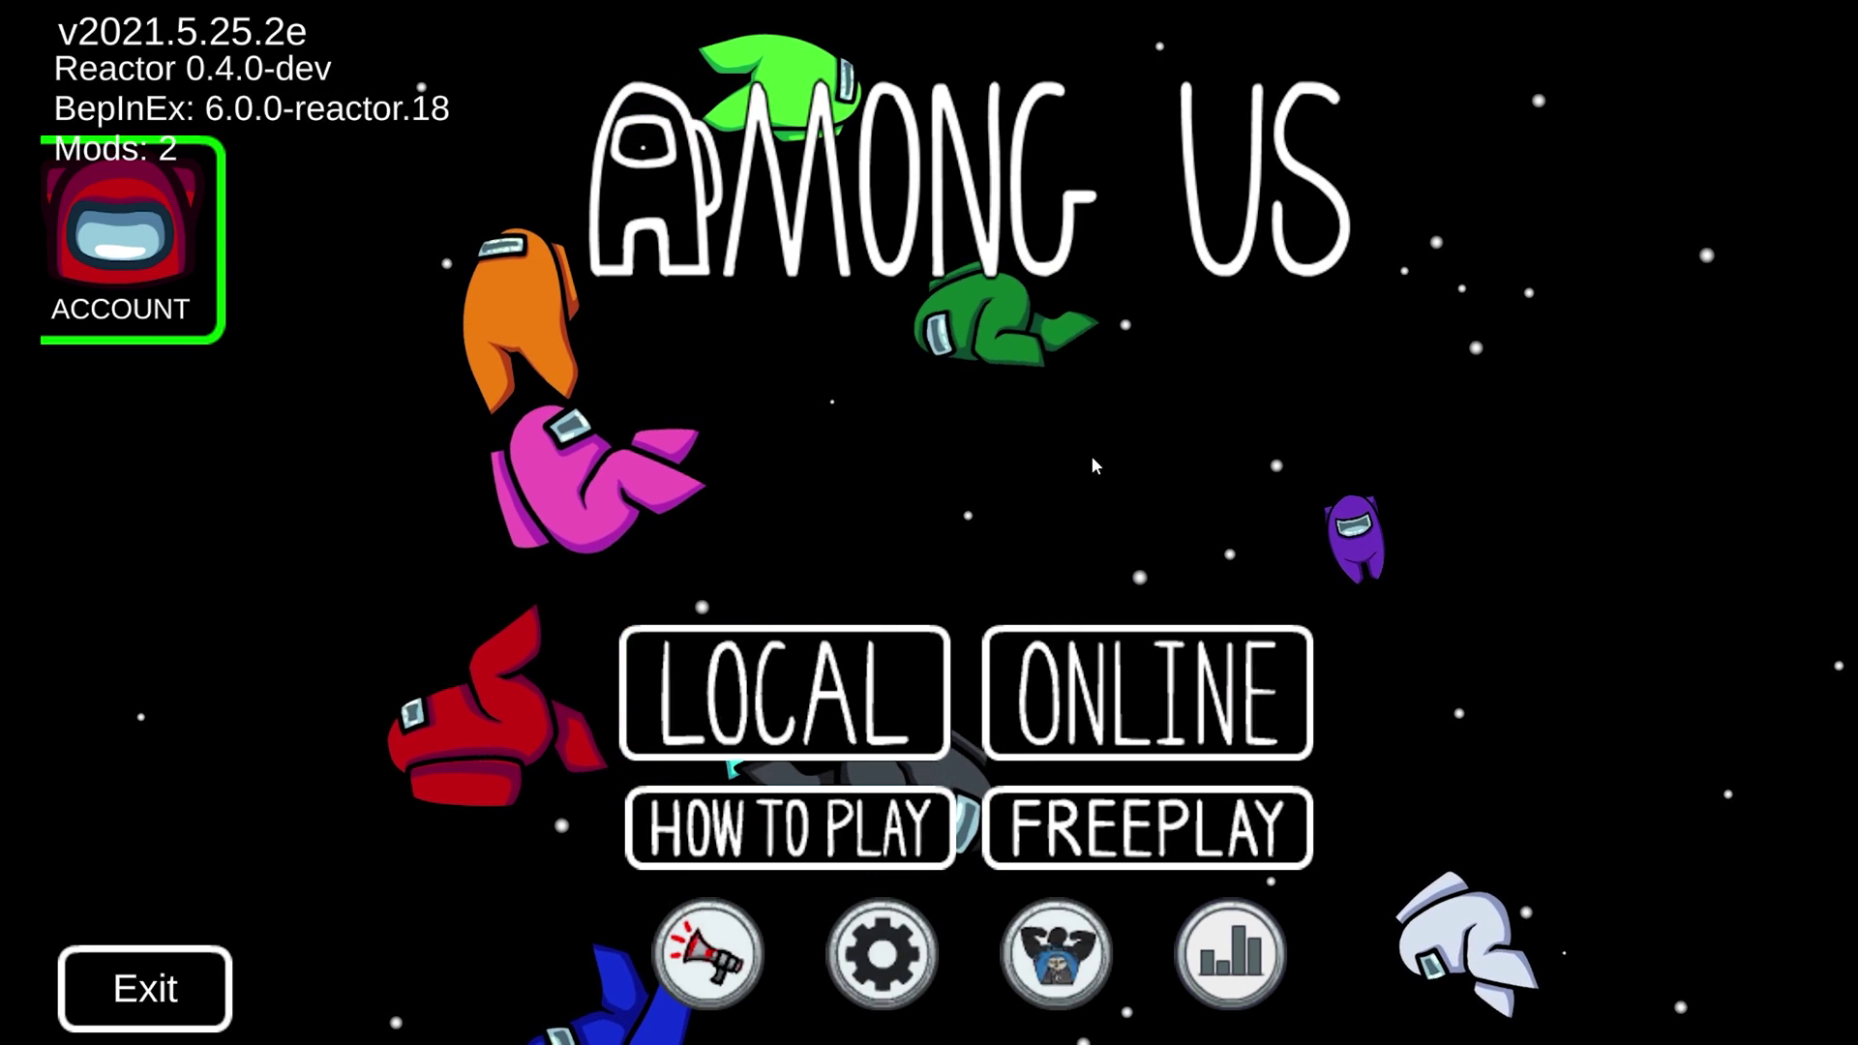
Step: Go to Online play, dismiss the help popup, and create a hosted game
left_click(1090, 664)
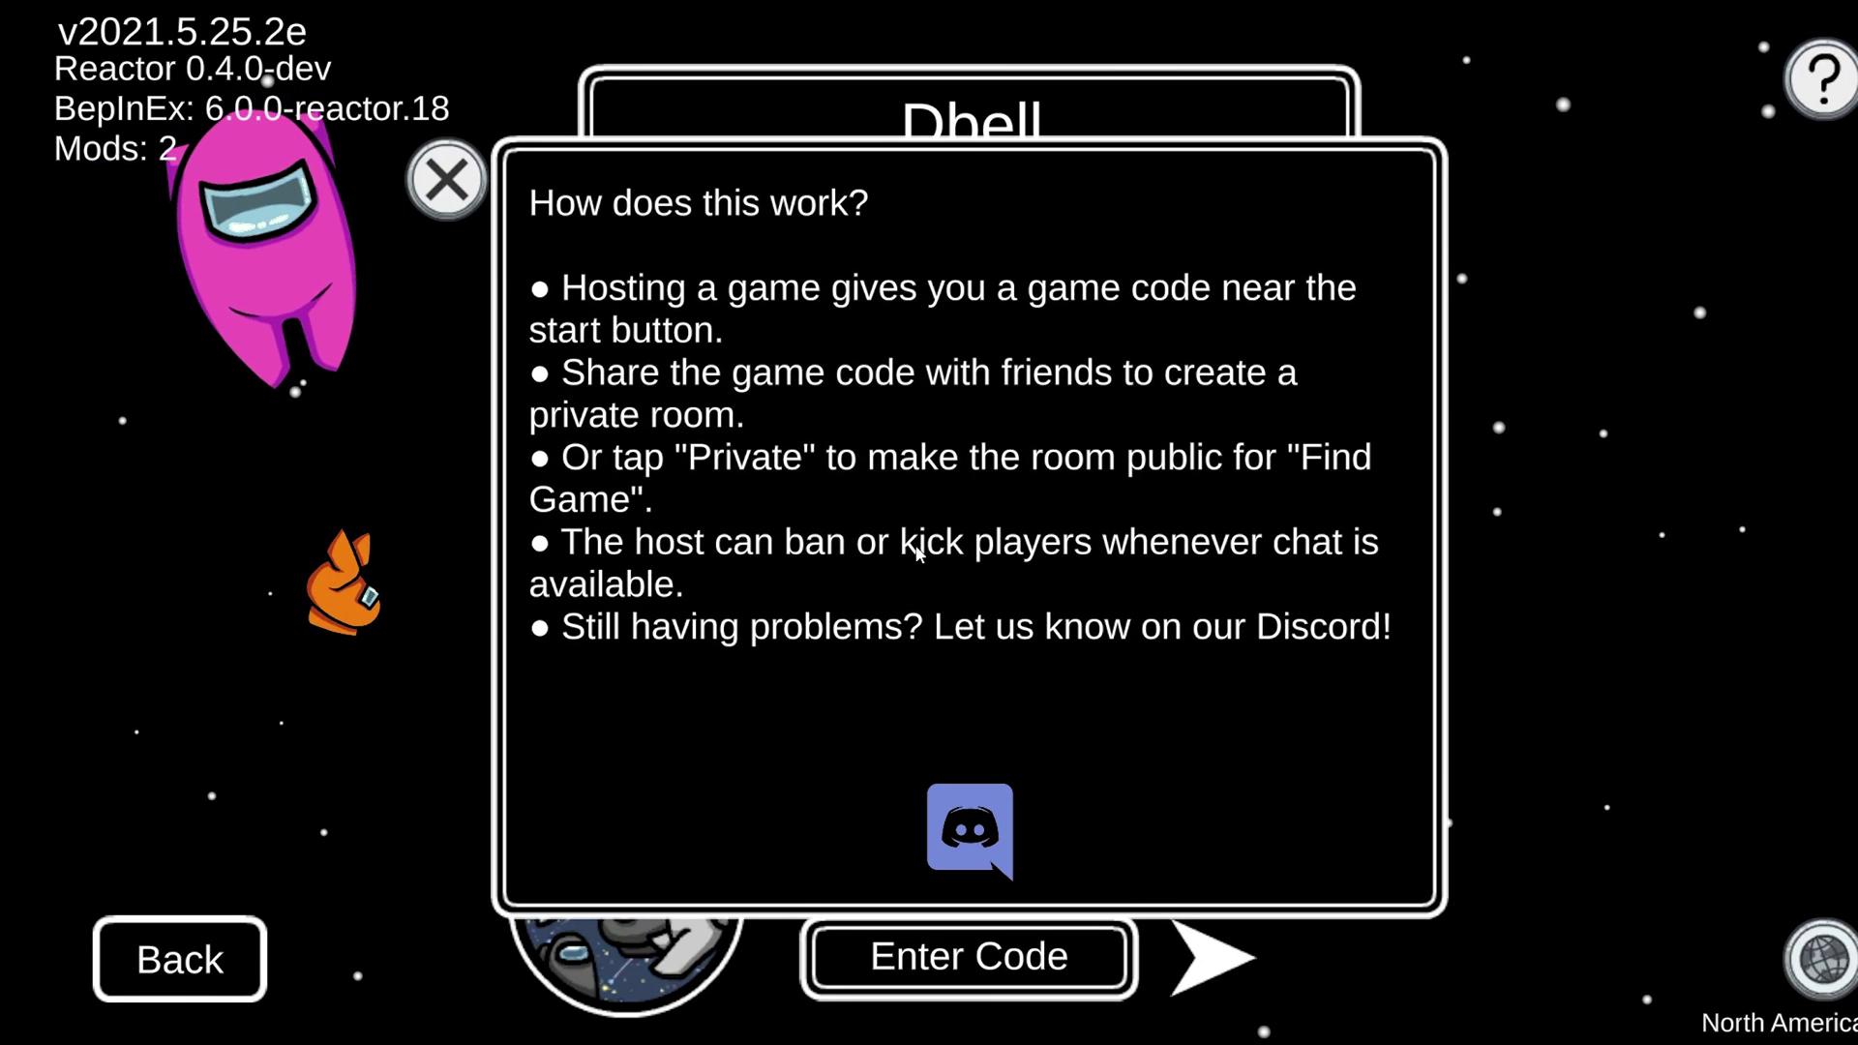
left_click(432, 174)
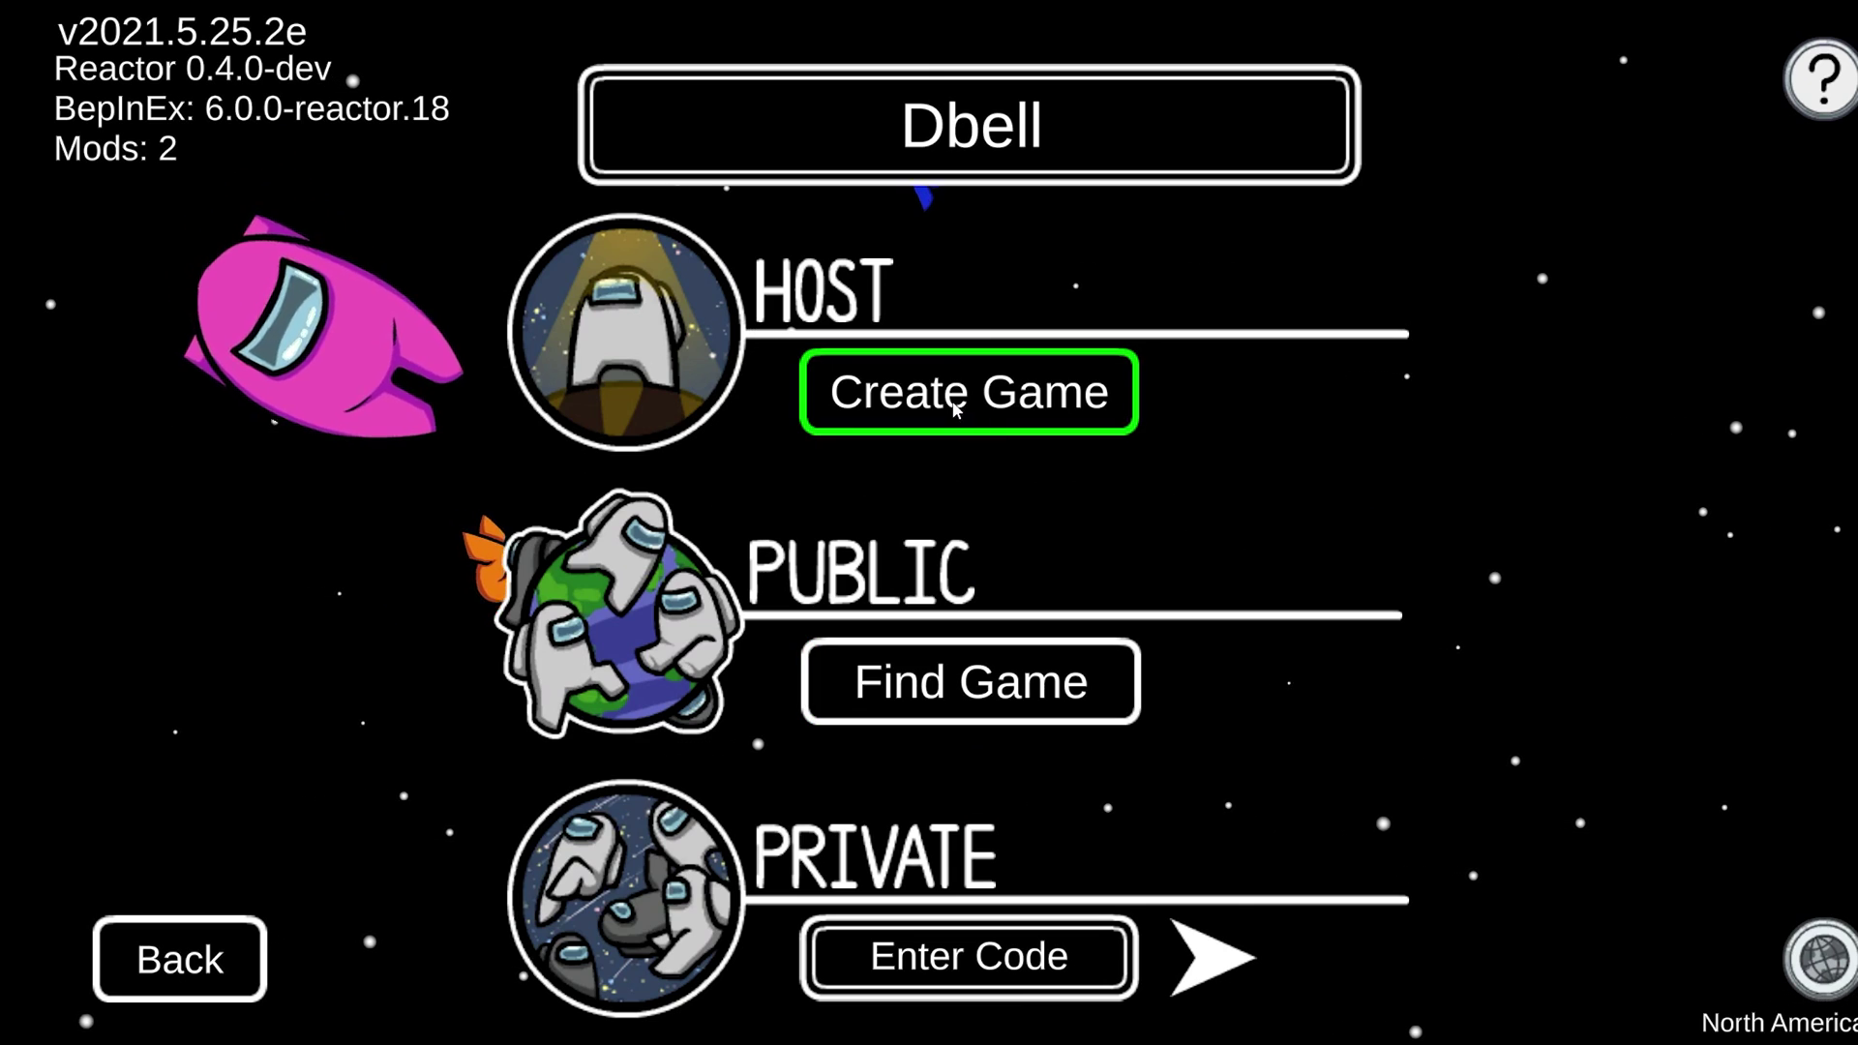
left_click(852, 396)
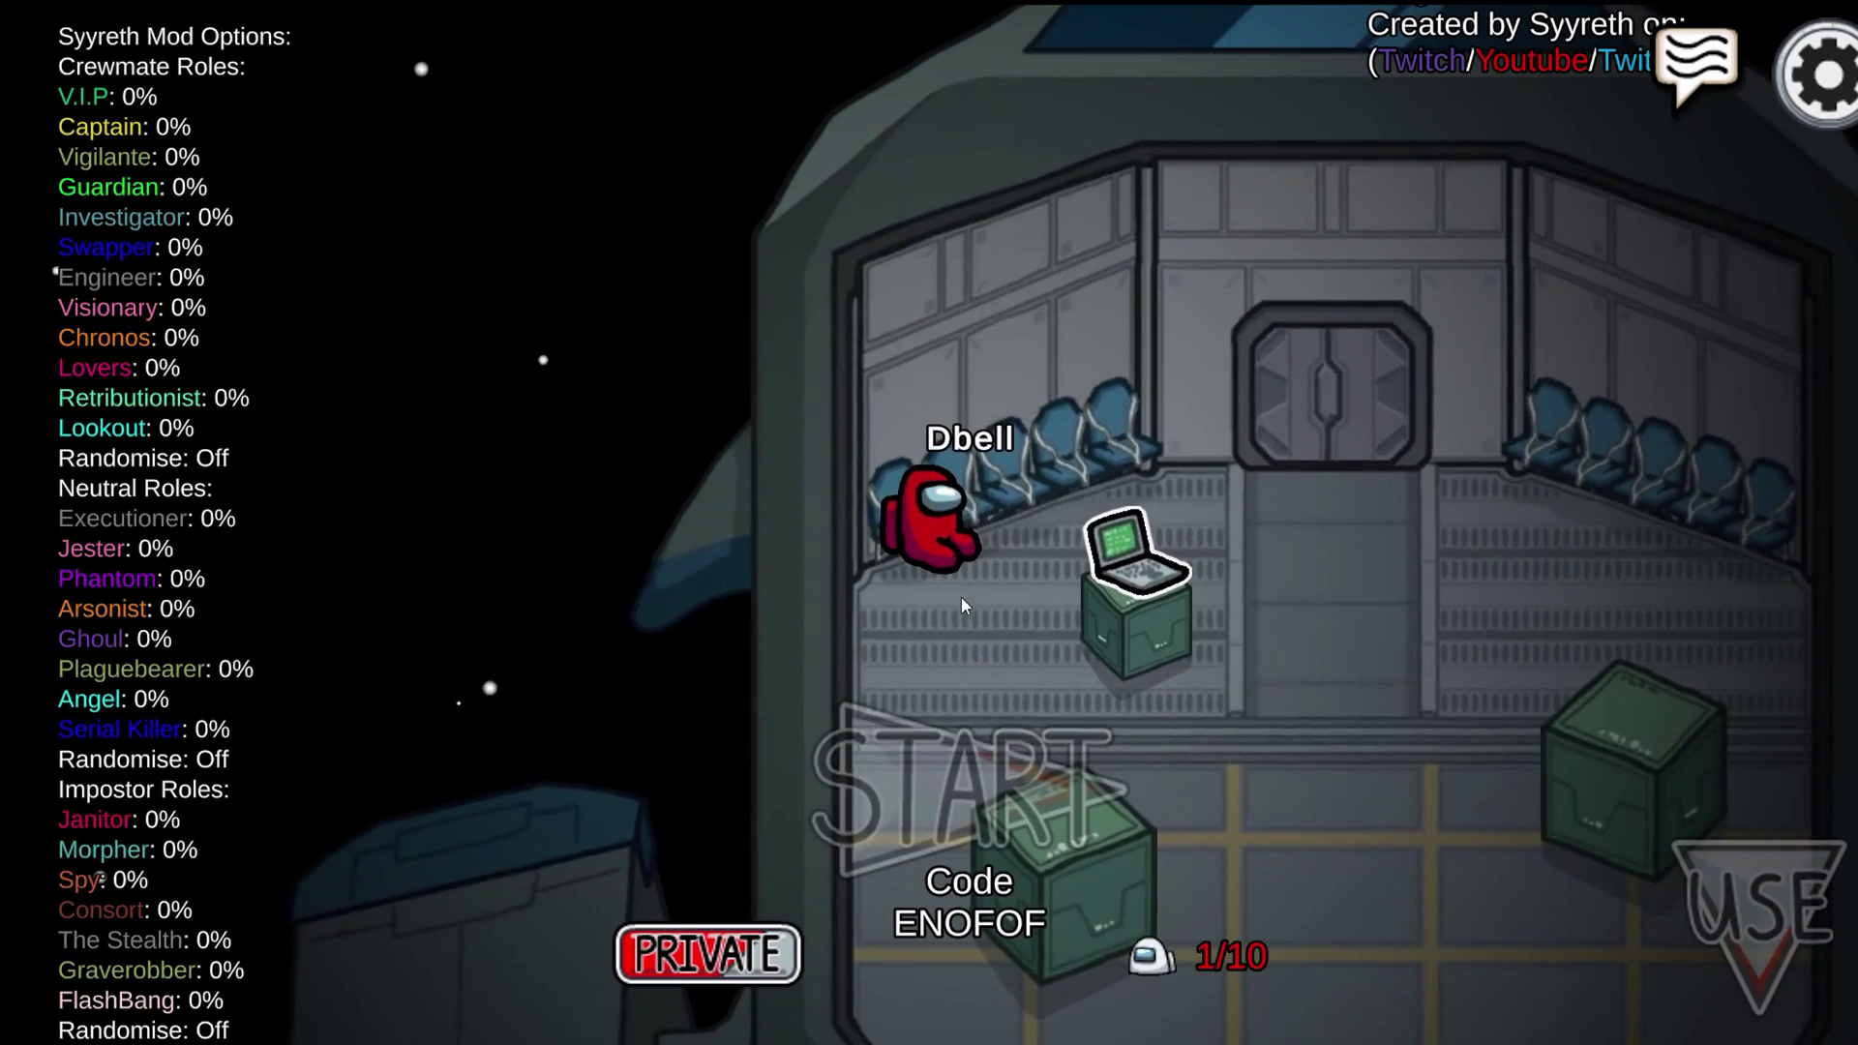
Step: Walk the red crewmate right, down-left, right and up around the lobby
key("d")
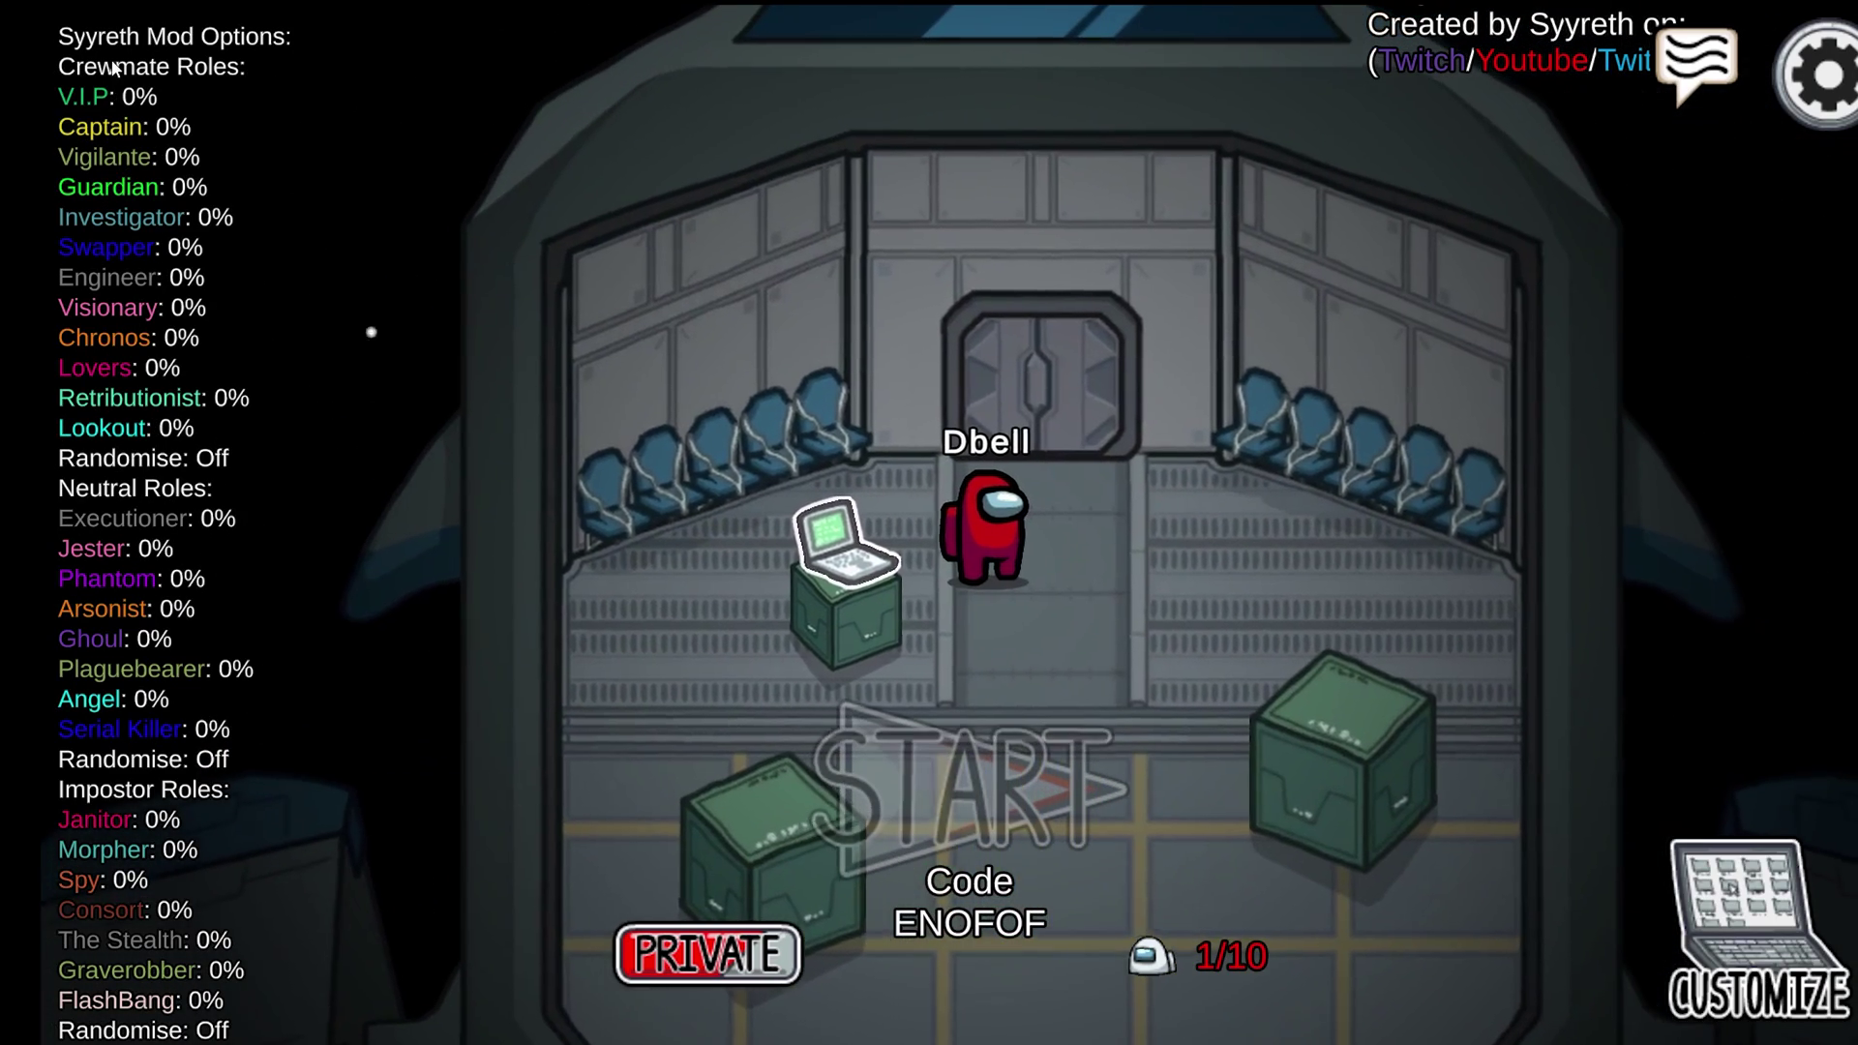
key("s")
key("a")
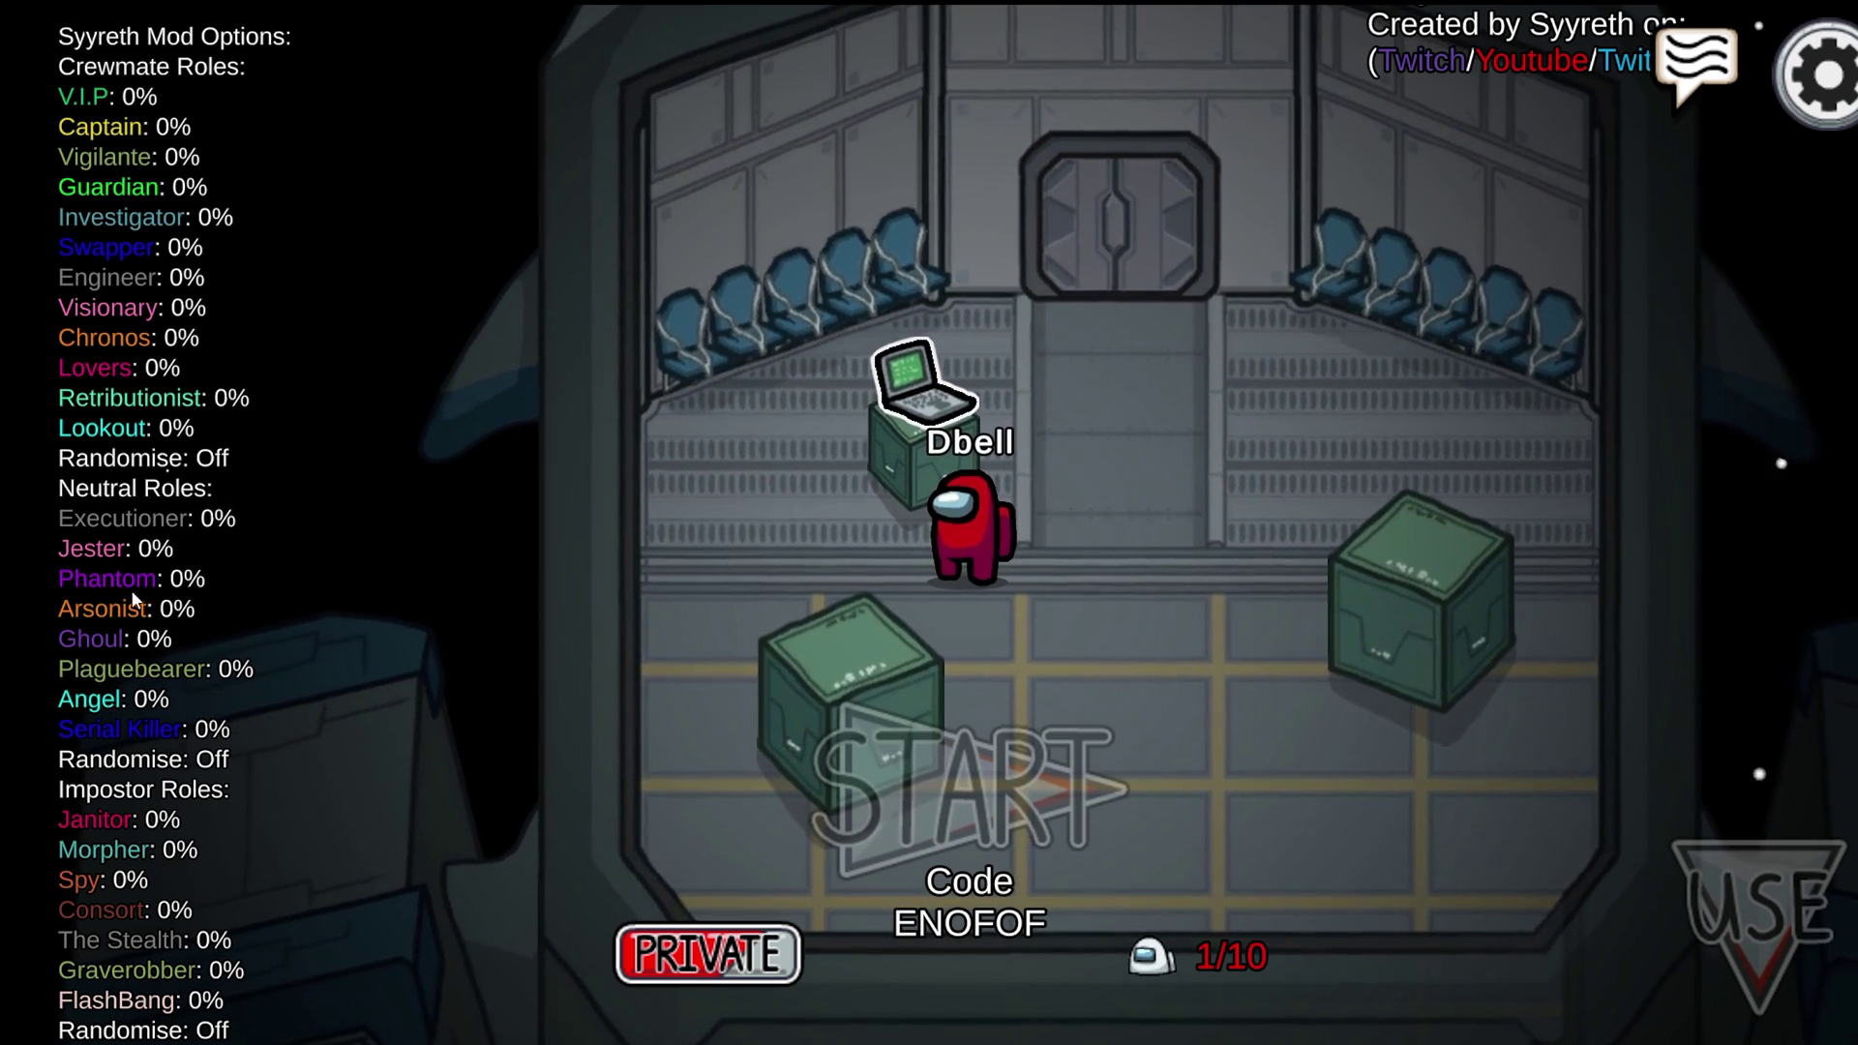
key("d")
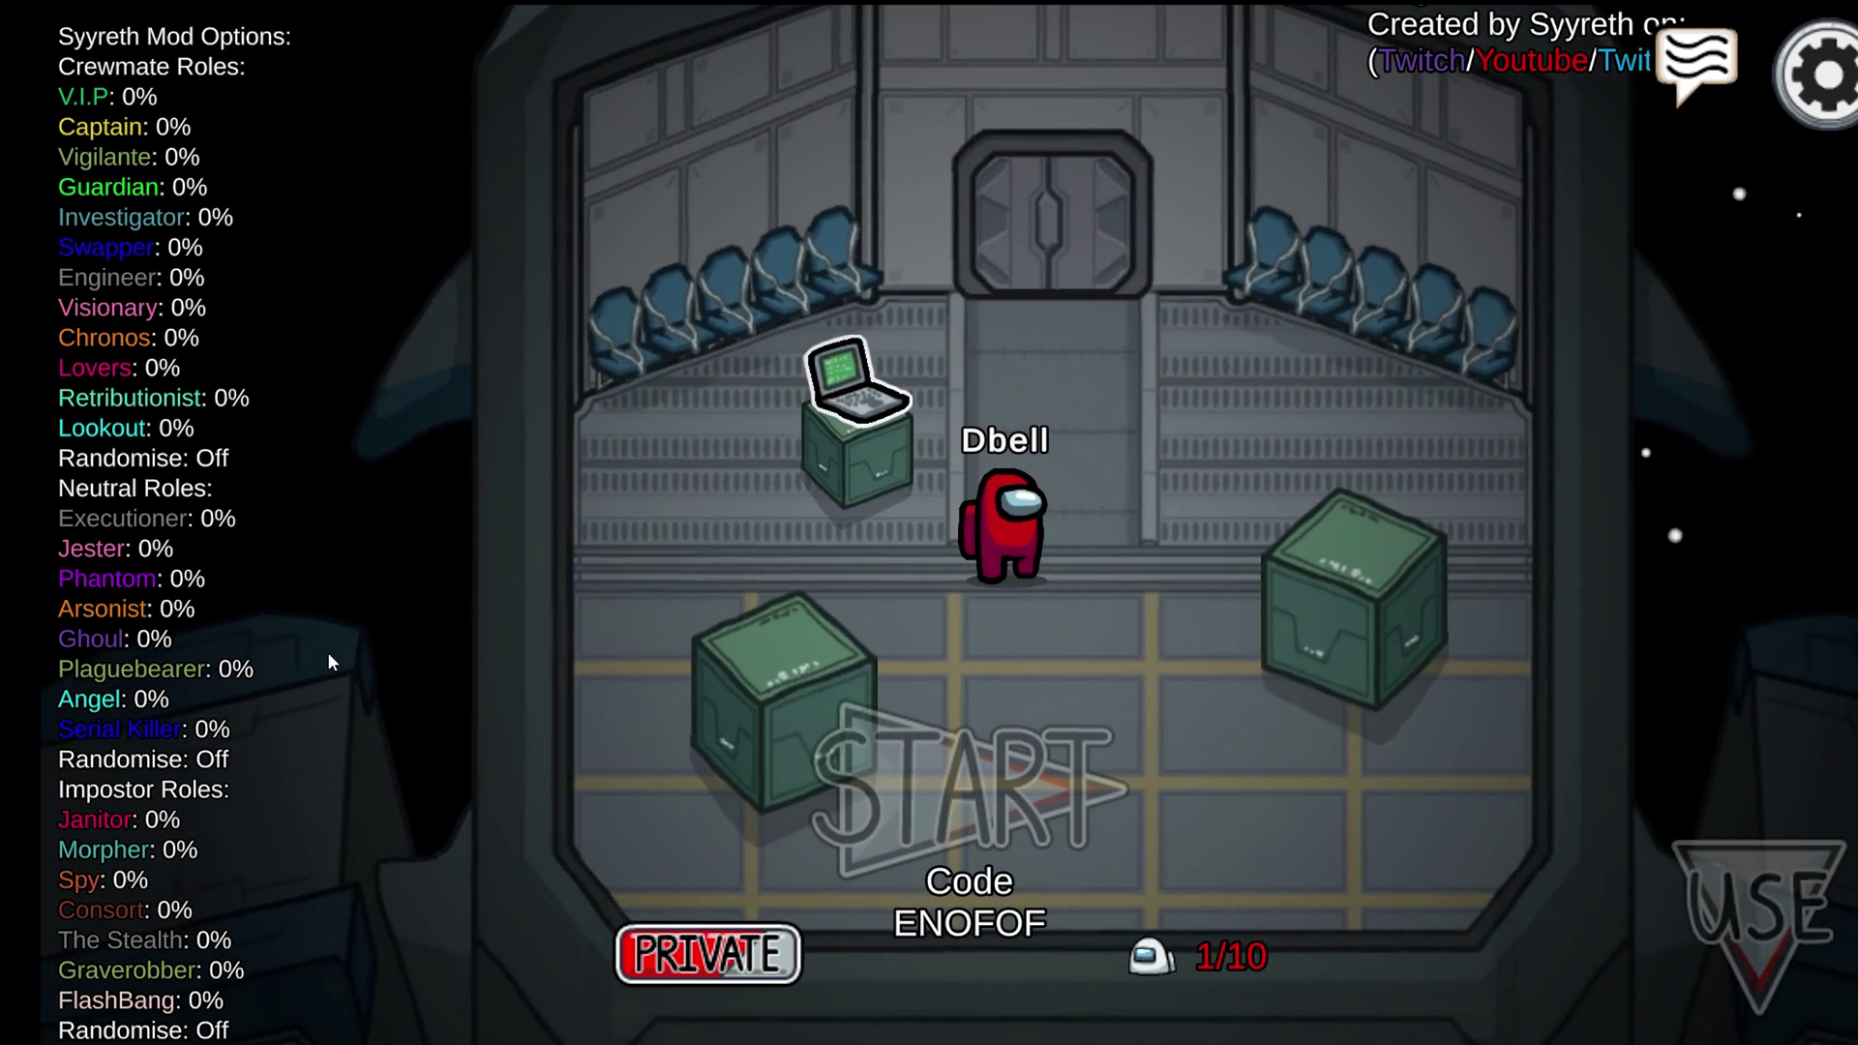
key("w")
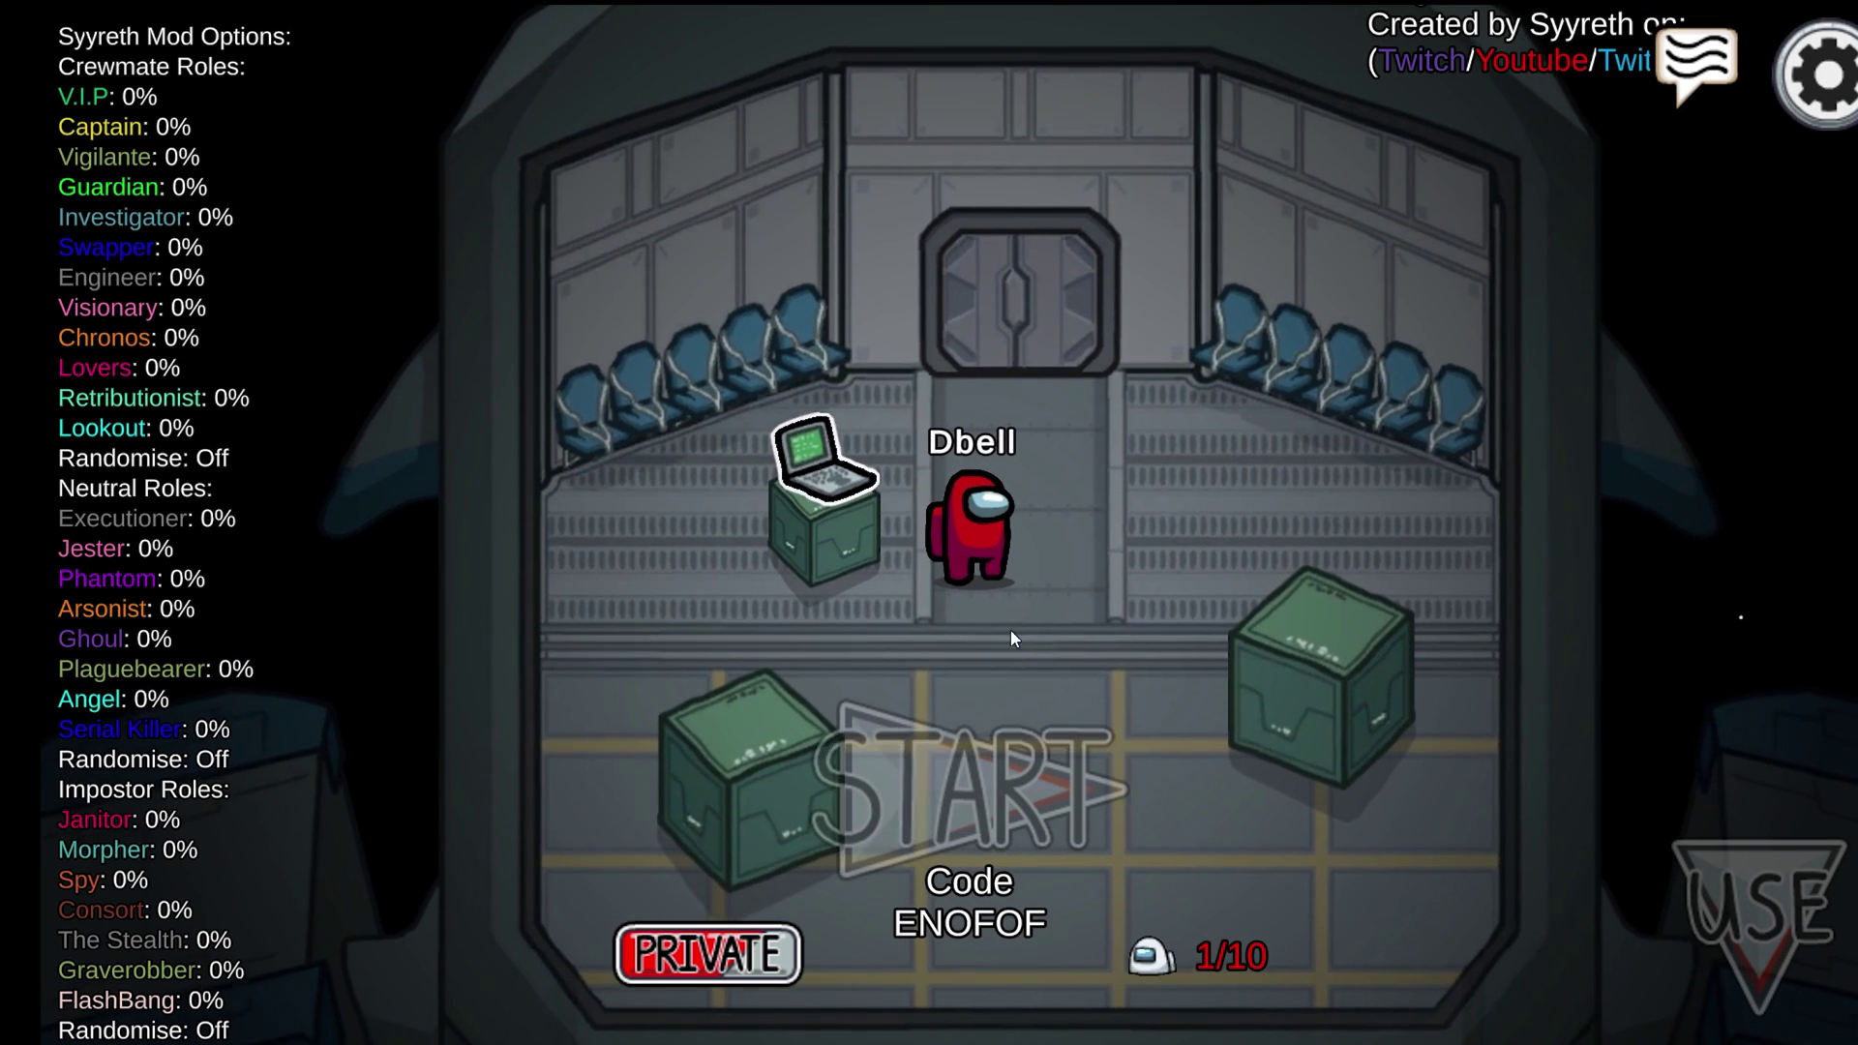